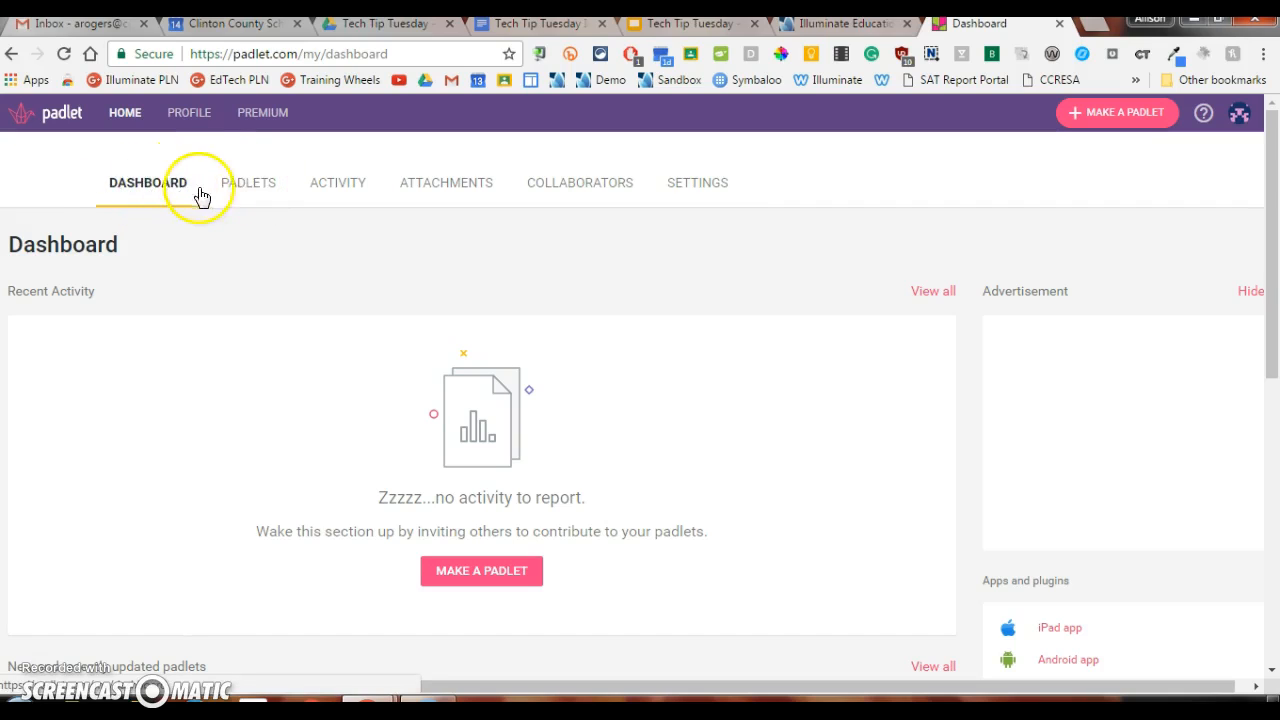
Step: Open the Intro to Forms Padlet from the list of created padlets and look over its posts
{"action": "left_click", "coordinate": [241, 191]}
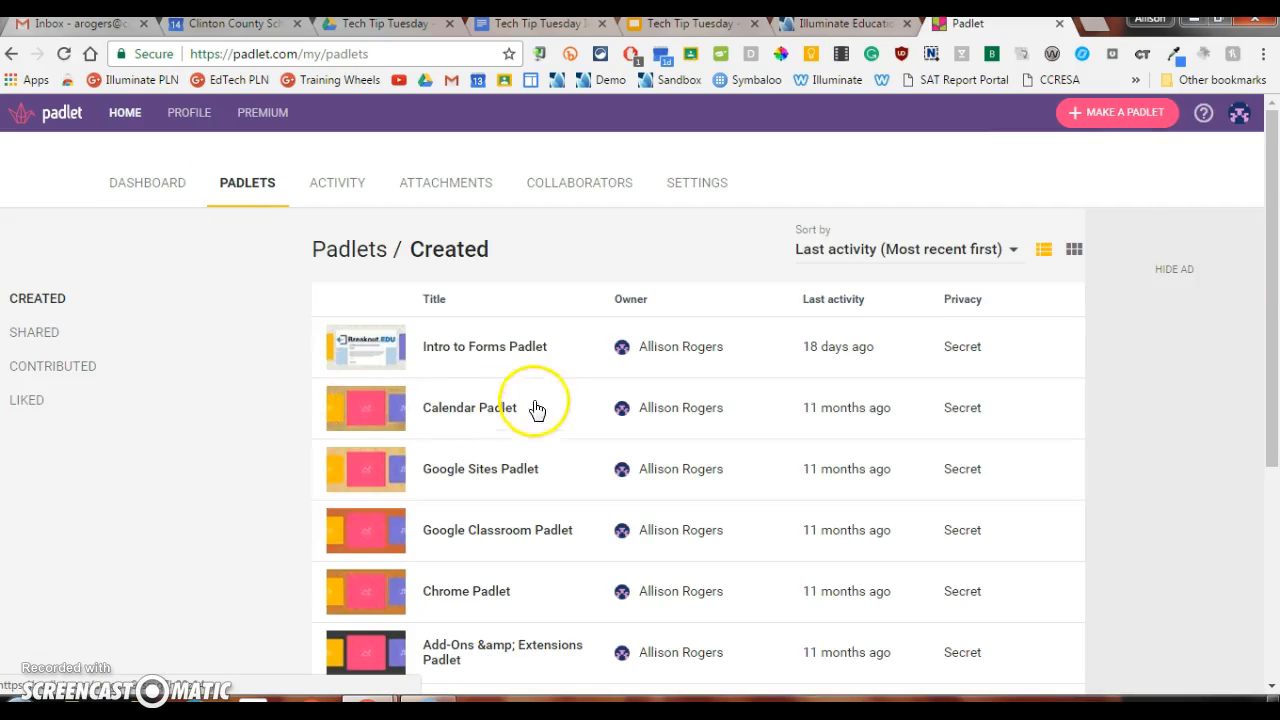
{"action": "scroll", "coordinate": [578, 395], "scroll_direction": "down", "scroll_amount": 4}
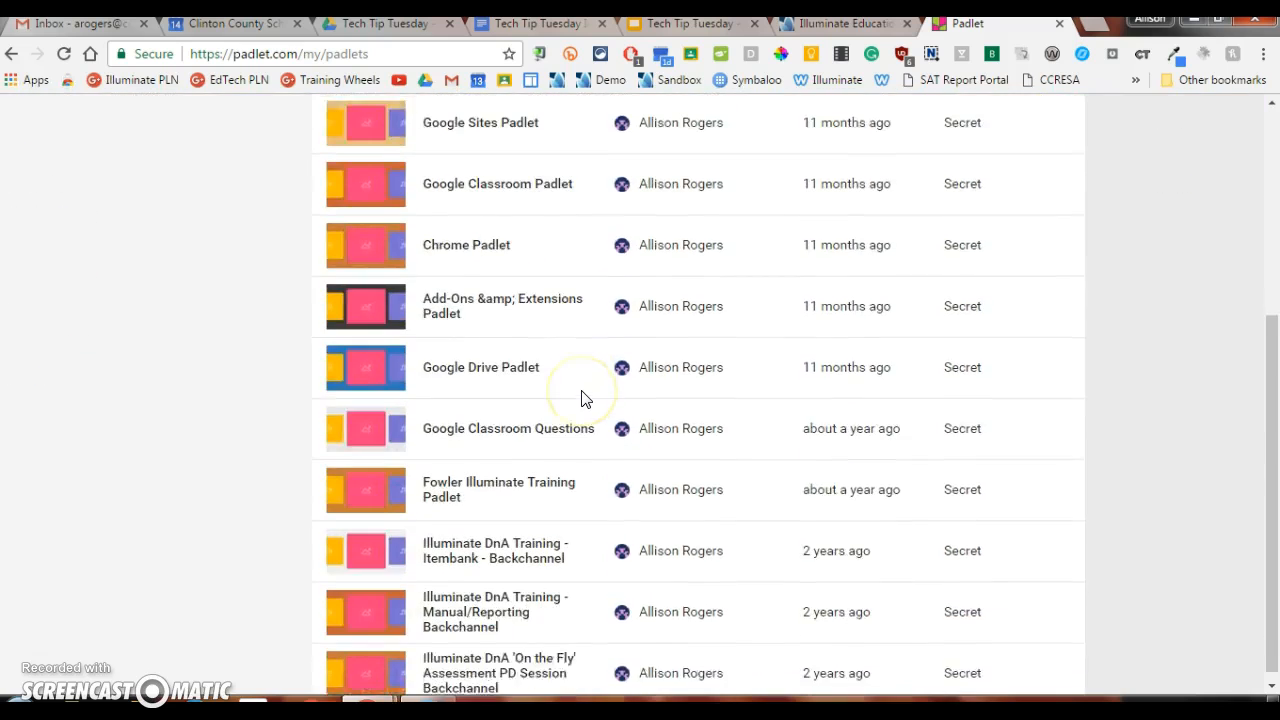
{"action": "scroll", "coordinate": [582, 397], "scroll_direction": "up", "scroll_amount": 4}
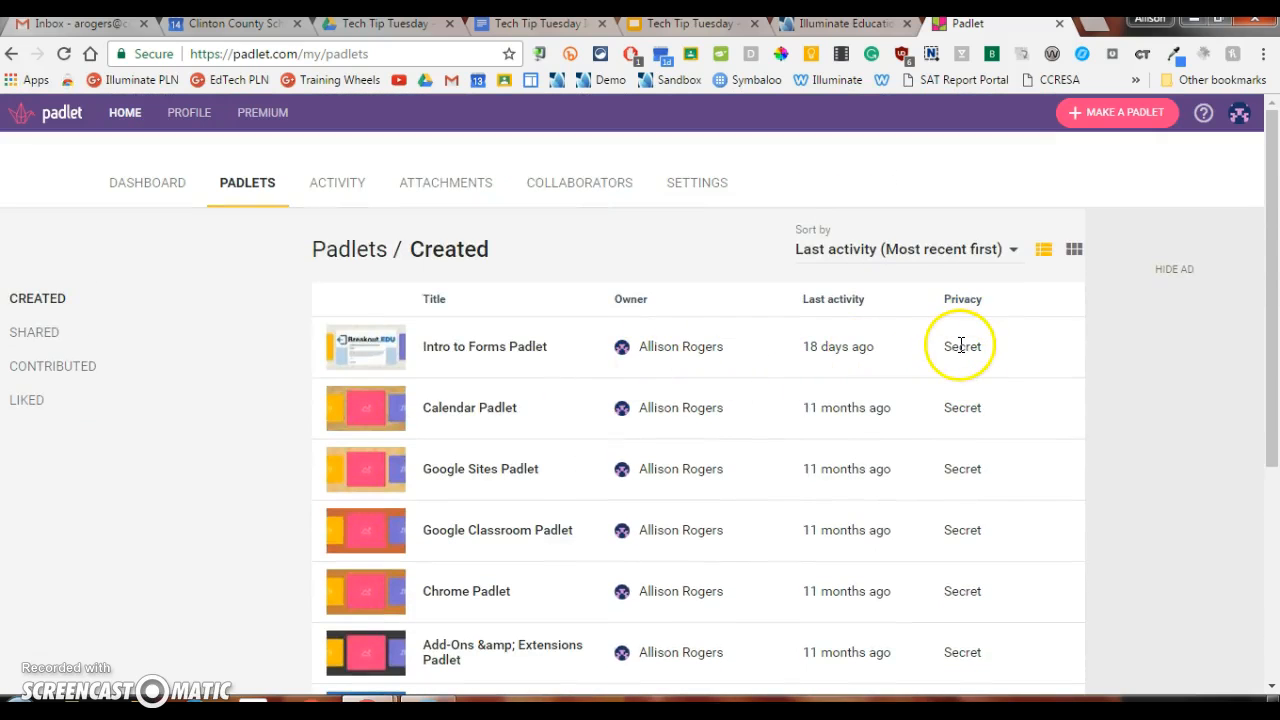
{"action": "left_click", "coordinate": [370, 347]}
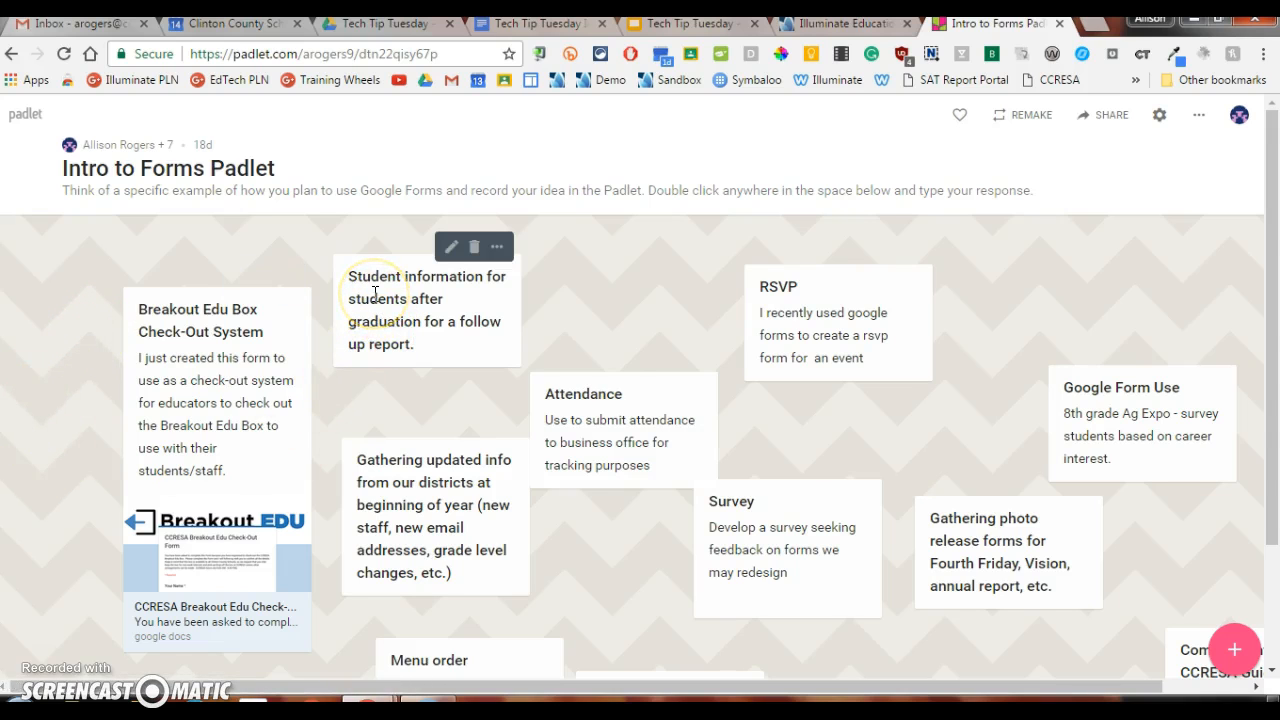
{"action": "scroll", "coordinate": [421, 486], "scroll_direction": "down", "scroll_amount": 3}
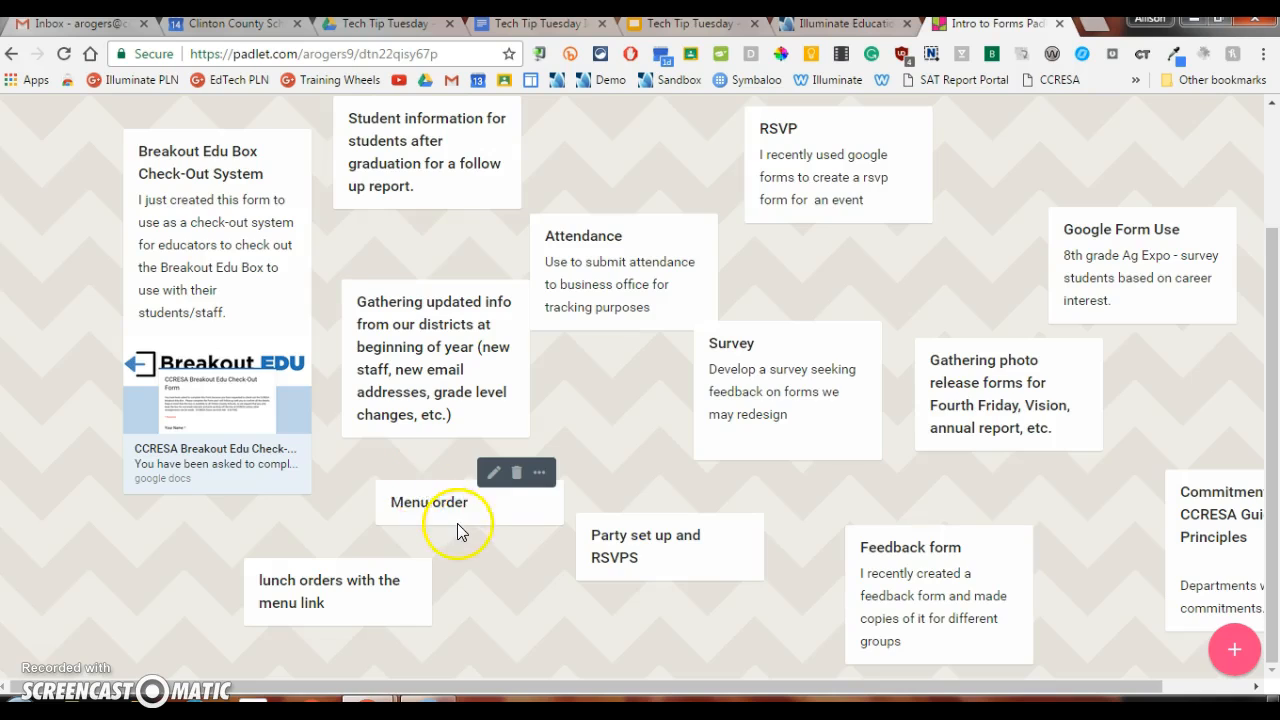
{"action": "scroll", "coordinate": [457, 523], "scroll_direction": "up", "scroll_amount": 2}
{"action": "scroll", "coordinate": [457, 523], "scroll_direction": "up", "scroll_amount": 2}
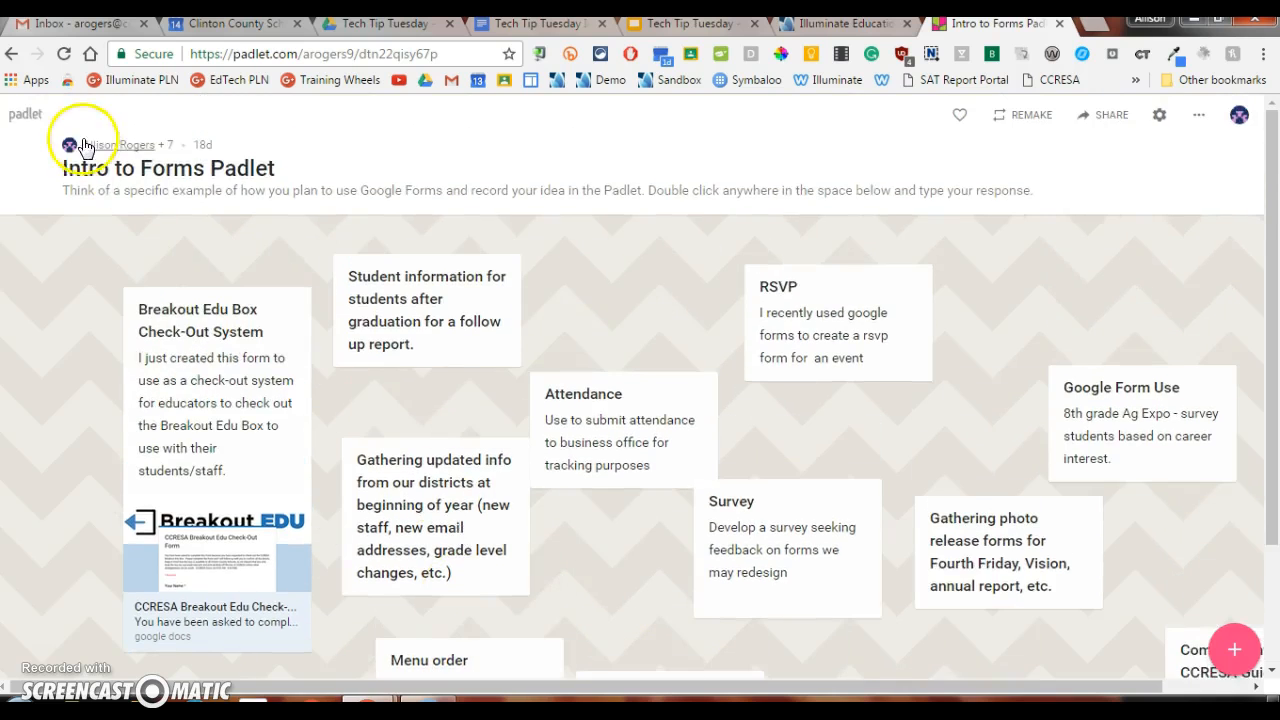
Step: Leave the example board, make a new padlet and title it "Training Padlet"
{"action": "left_click", "coordinate": [80, 140]}
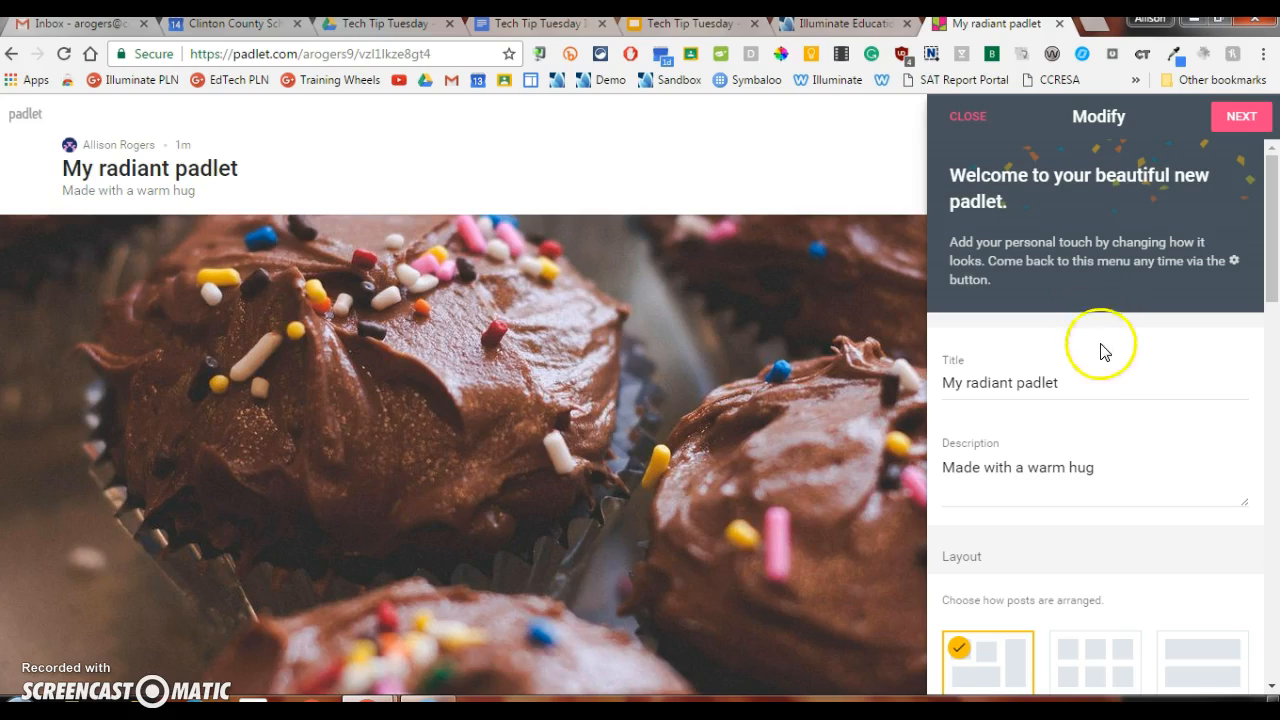
{"action": "left_click", "coordinate": [1086, 381]}
{"action": "key", "text": "ctrl+a"}
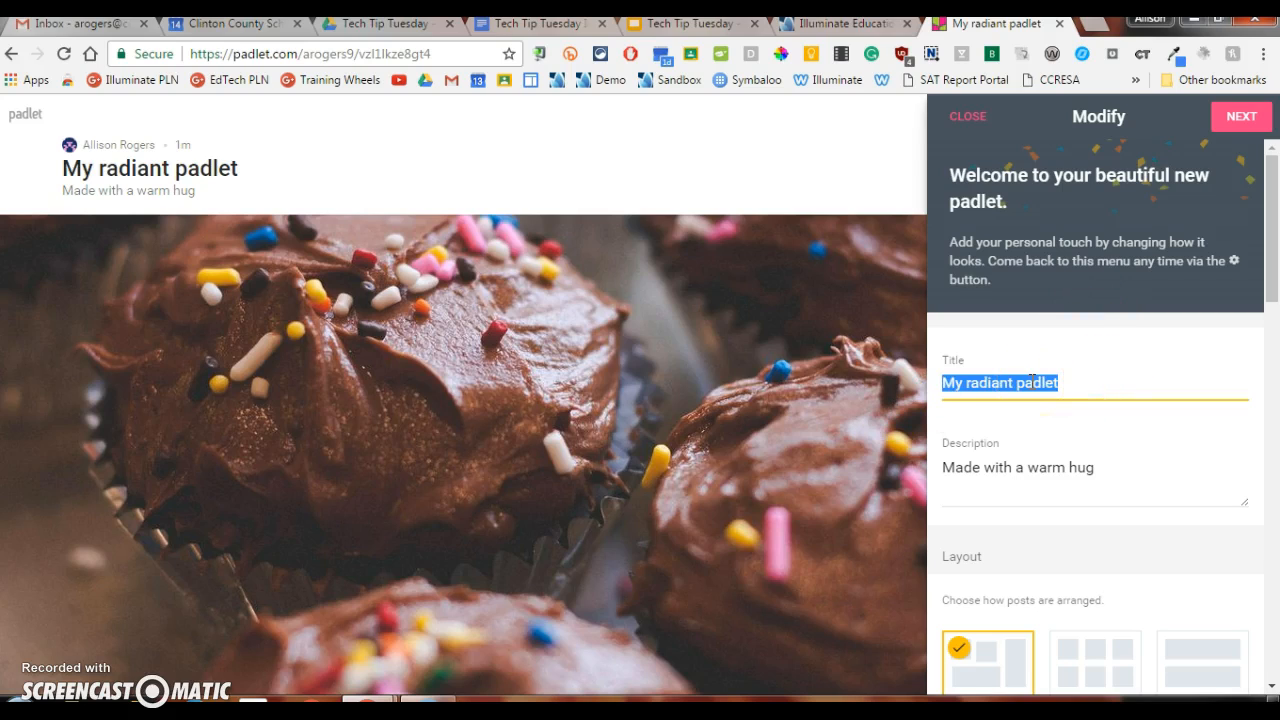
{"action": "type", "text": "T"}
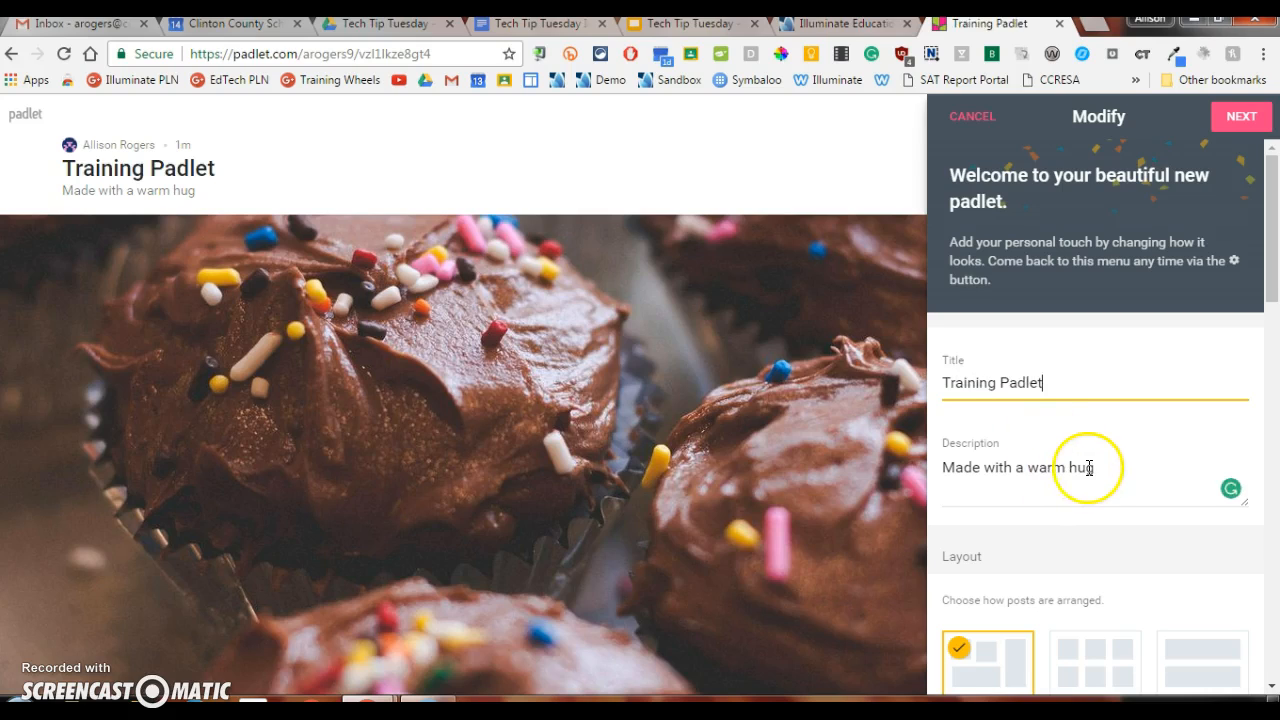
Step: Replace the padlet's description with "Post your ideas here."
{"action": "left_click_drag", "start_coordinate": [1078, 468], "coordinate": [946, 470]}
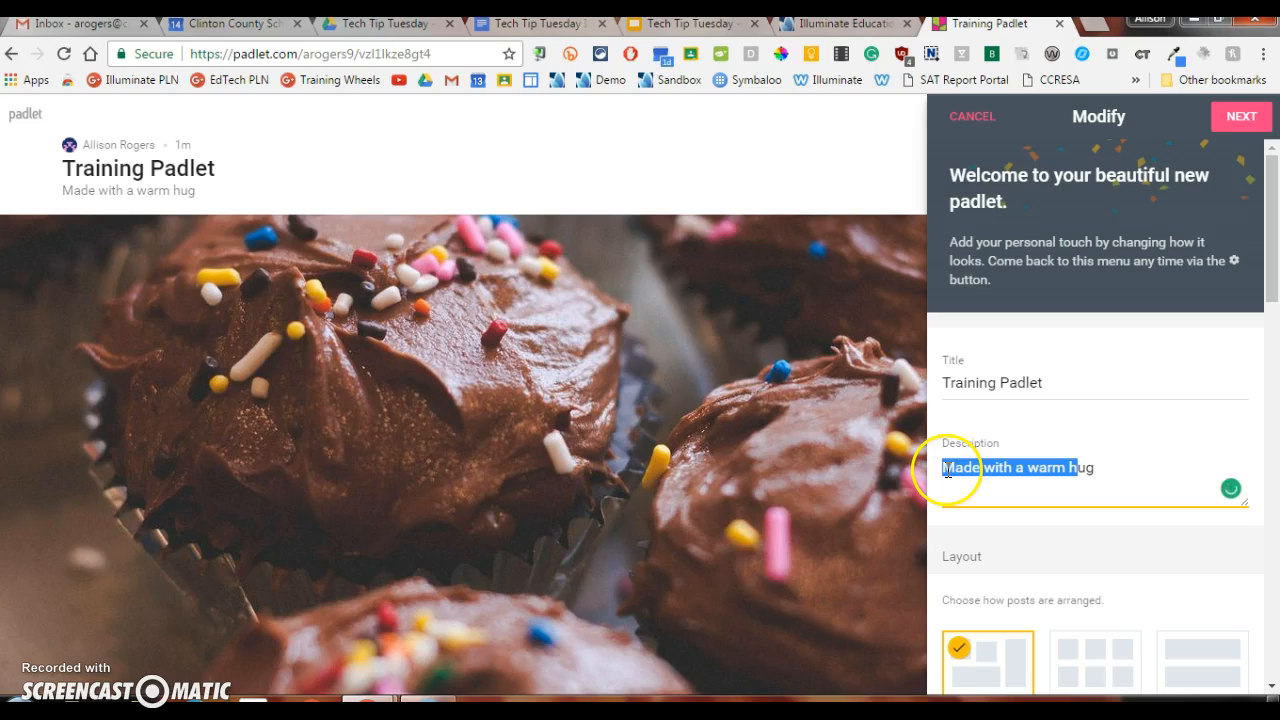
{"action": "key", "text": "BackSpace"}
{"action": "key", "text": "Delete"}
{"action": "key", "text": "Delete"}
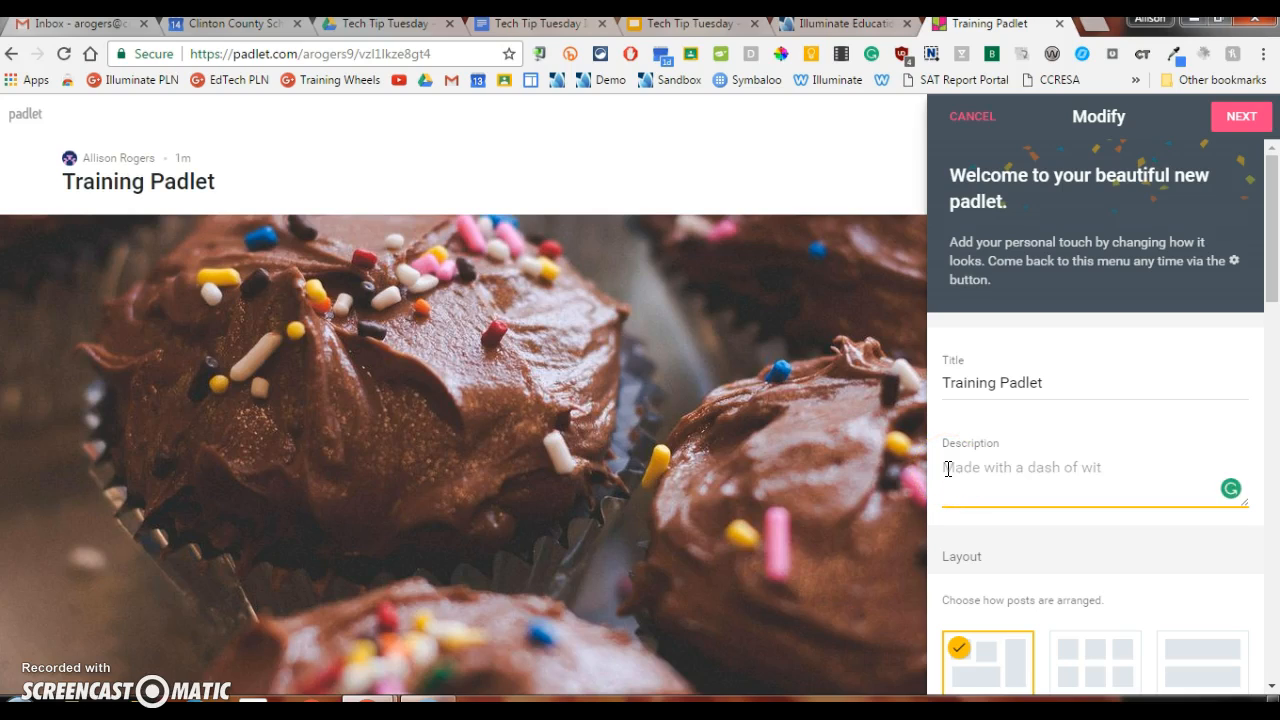
{"action": "type", "text": "Post your ideas here."}
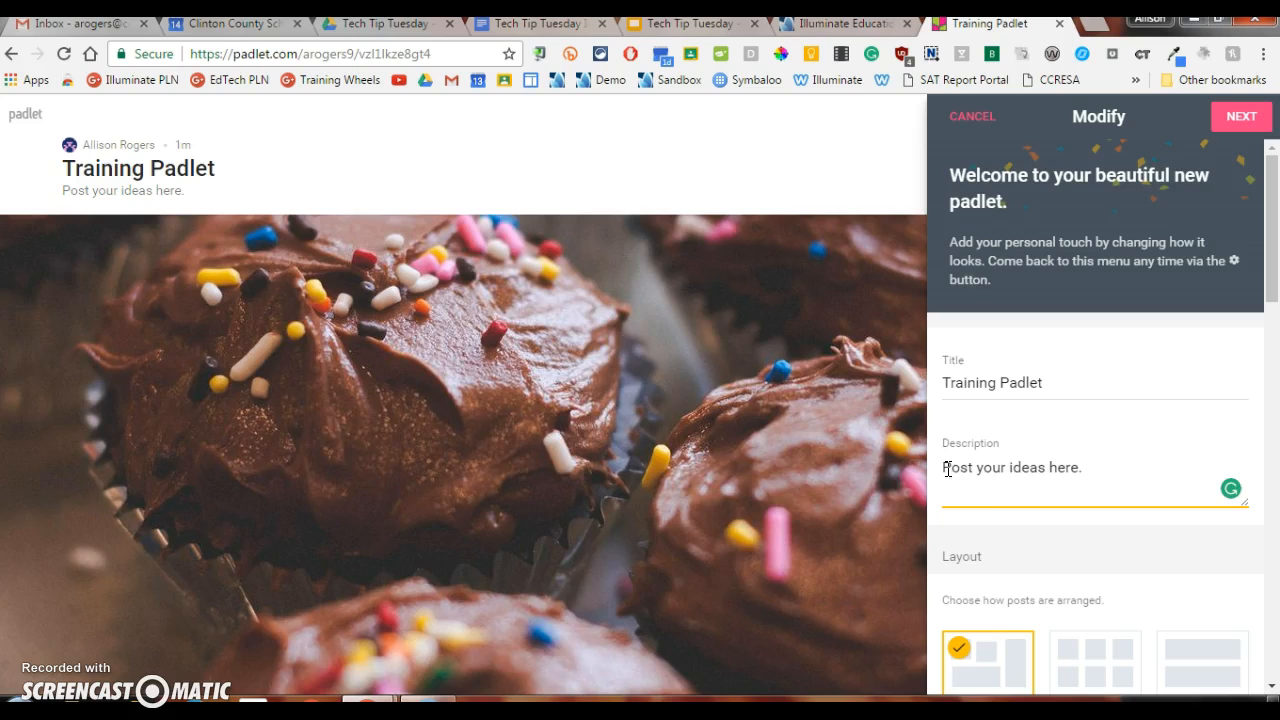
Step: Change the padlet's wallpaper to Corkboard from the full wallpaper gallery and return to the padlet's settings
{"action": "scroll", "coordinate": [1033, 503], "scroll_direction": "down", "scroll_amount": 3}
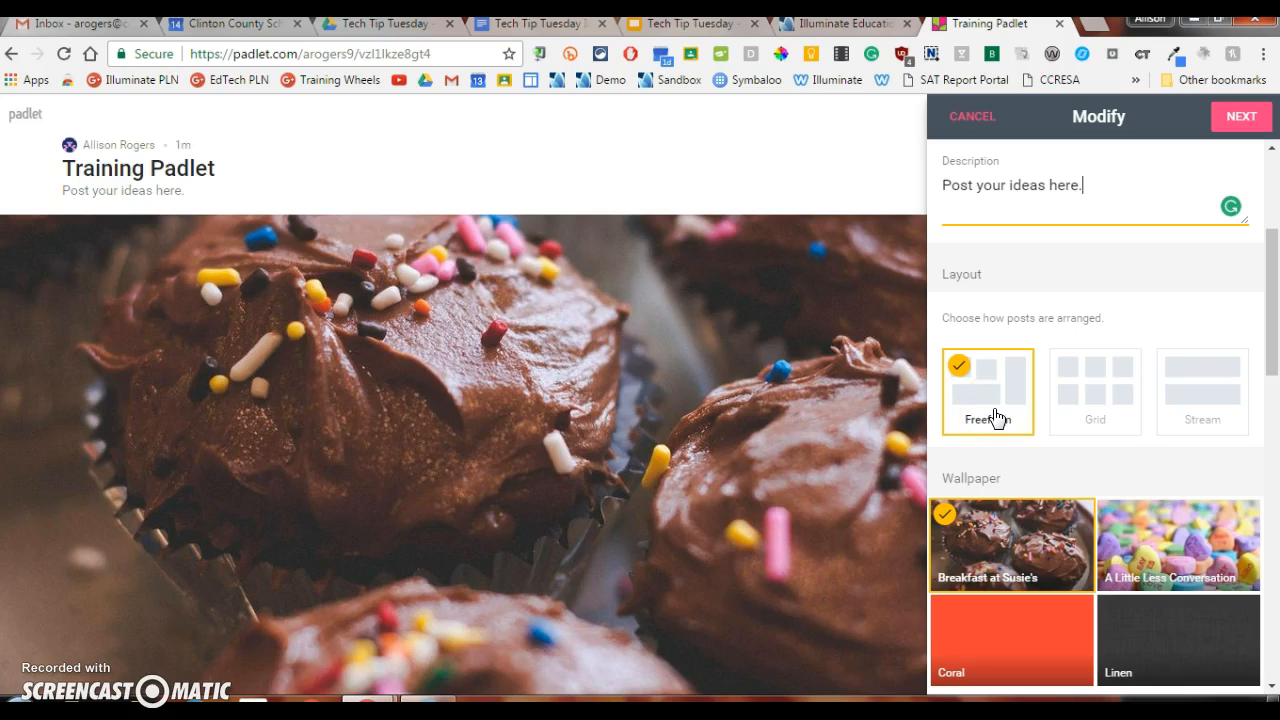
{"action": "scroll", "coordinate": [995, 418], "scroll_direction": "down", "scroll_amount": 3}
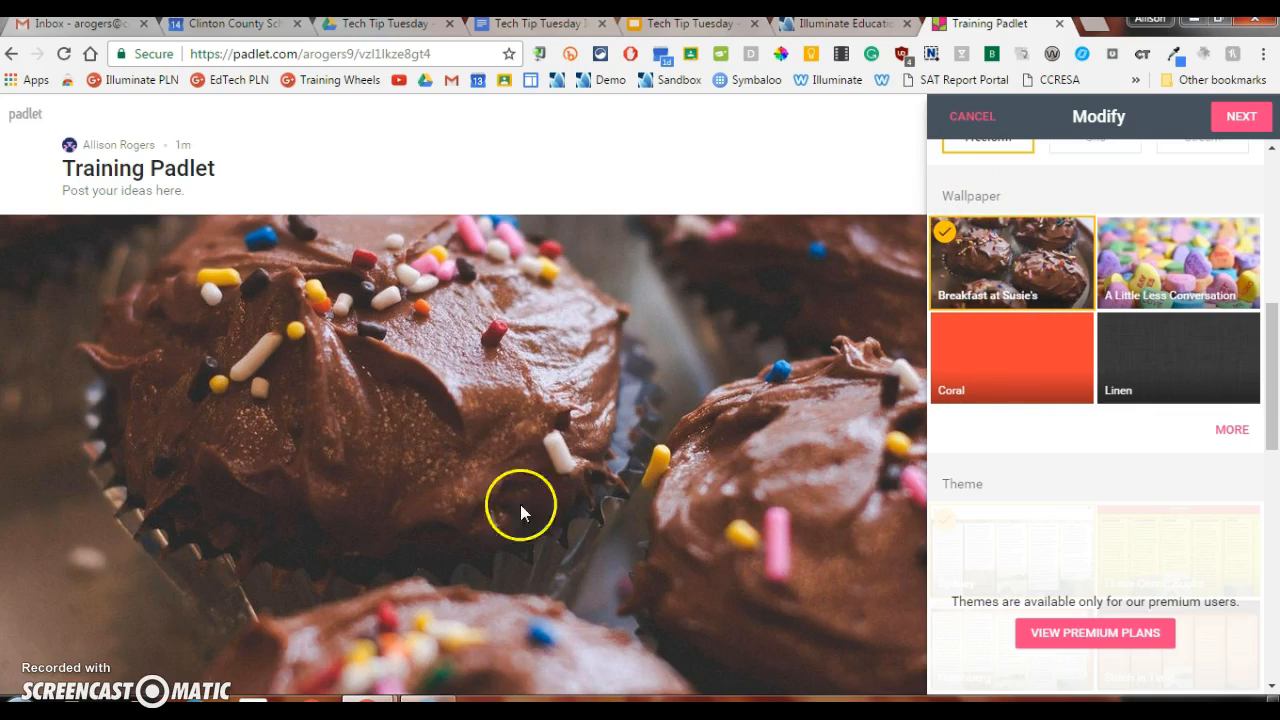
{"action": "left_click", "coordinate": [1233, 430]}
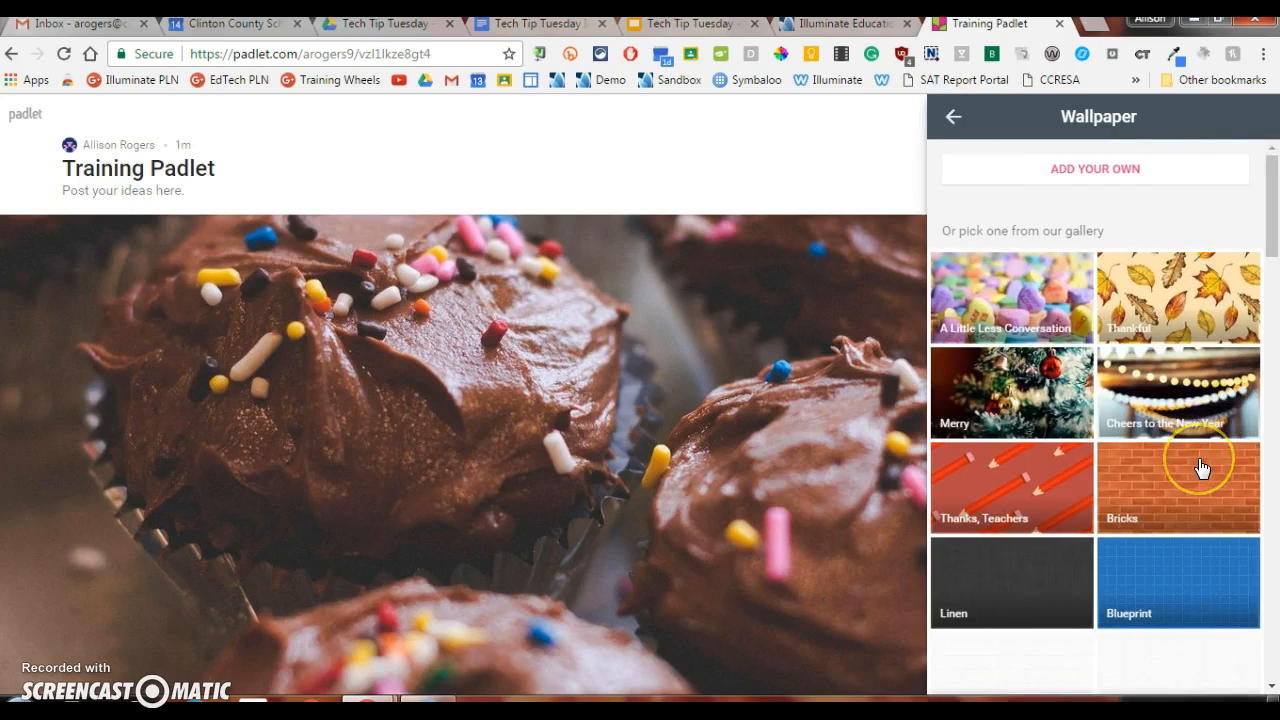
{"action": "scroll", "coordinate": [1202, 468], "scroll_direction": "down", "scroll_amount": 5}
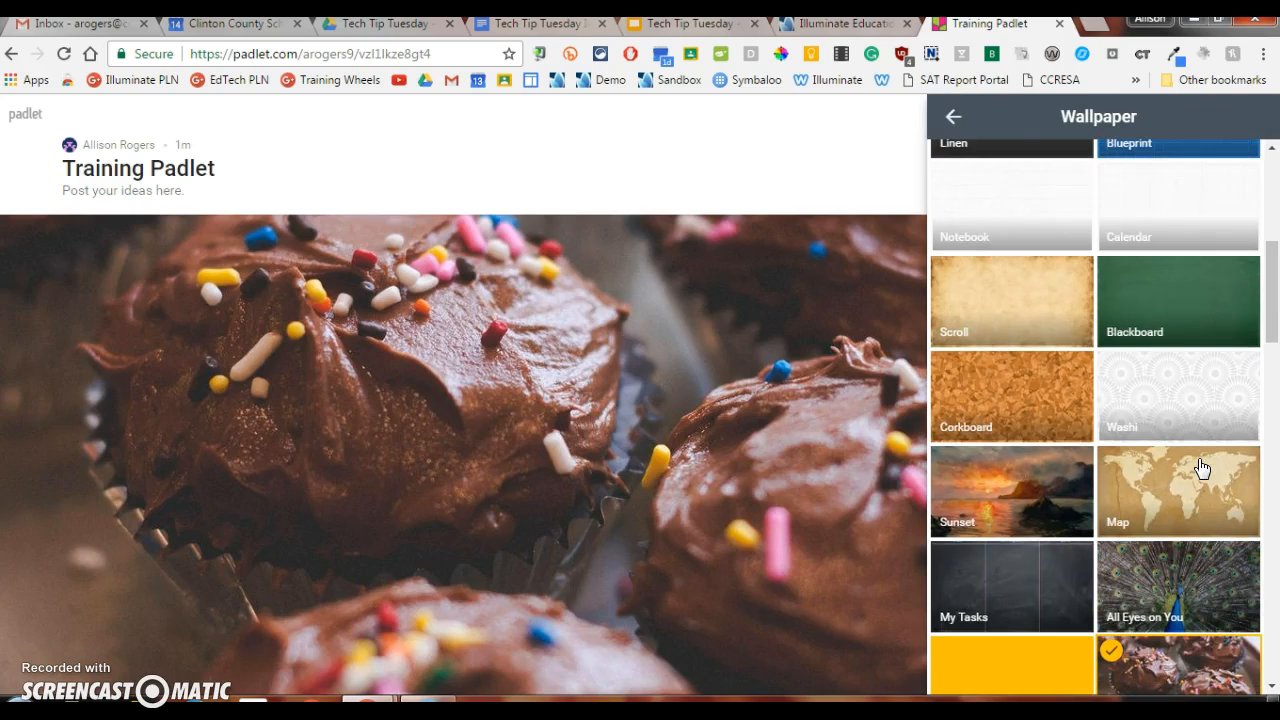
{"action": "left_click", "coordinate": [1017, 414]}
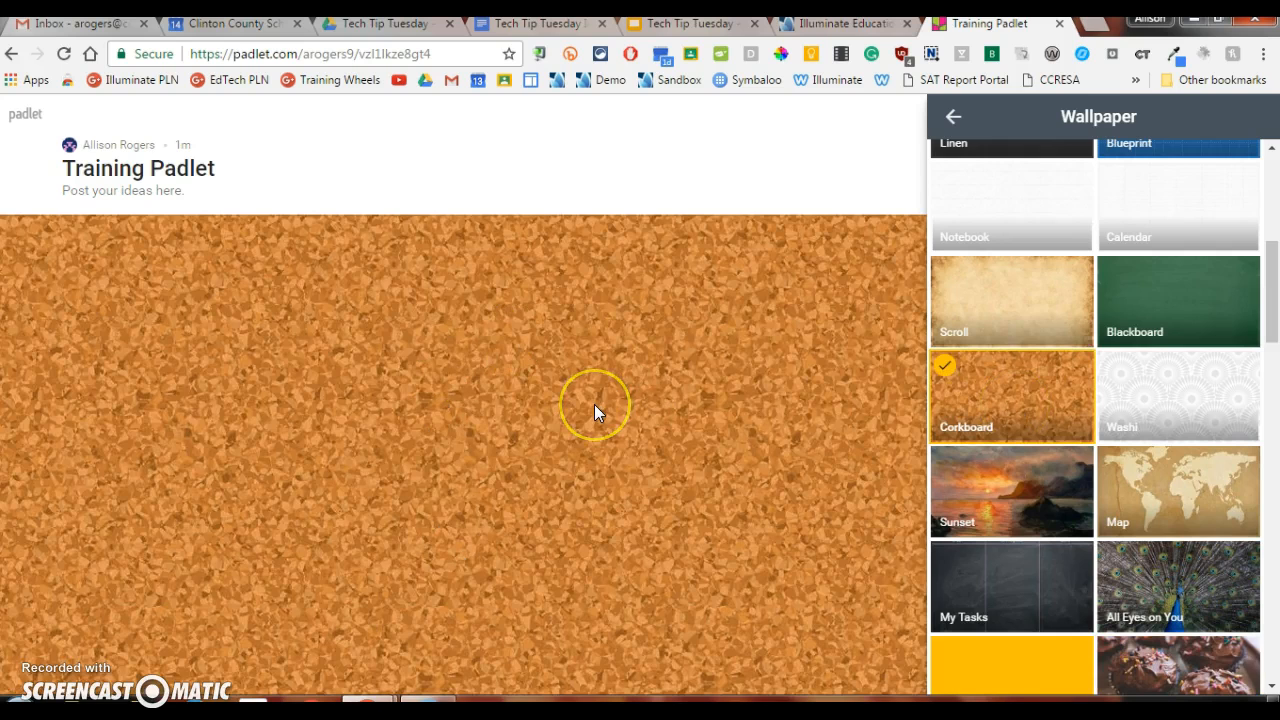
{"action": "left_click", "coordinate": [954, 116]}
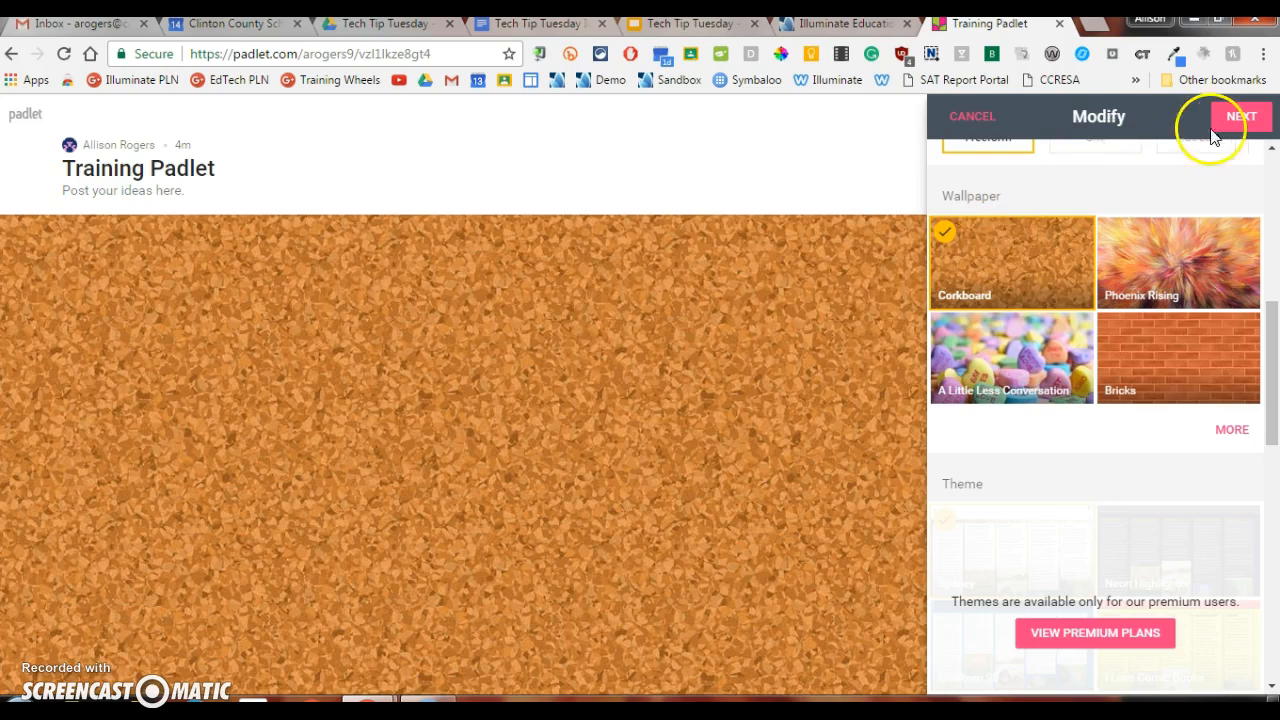
Step: Try the posting options by switching Attribution on and Comments off, restoring each setting
{"action": "scroll", "coordinate": [945, 385], "scroll_direction": "down", "scroll_amount": 4}
{"action": "scroll", "coordinate": [951, 388], "scroll_direction": "down", "scroll_amount": 3}
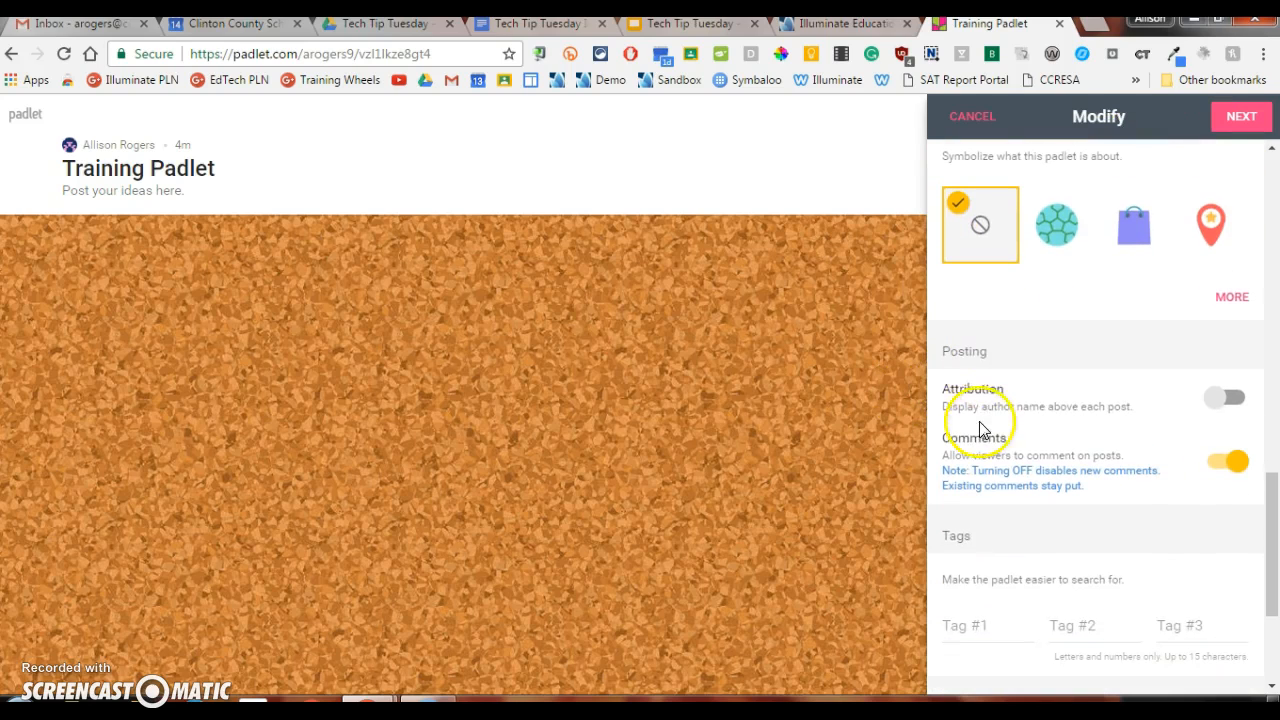
{"action": "left_click", "coordinate": [1222, 405]}
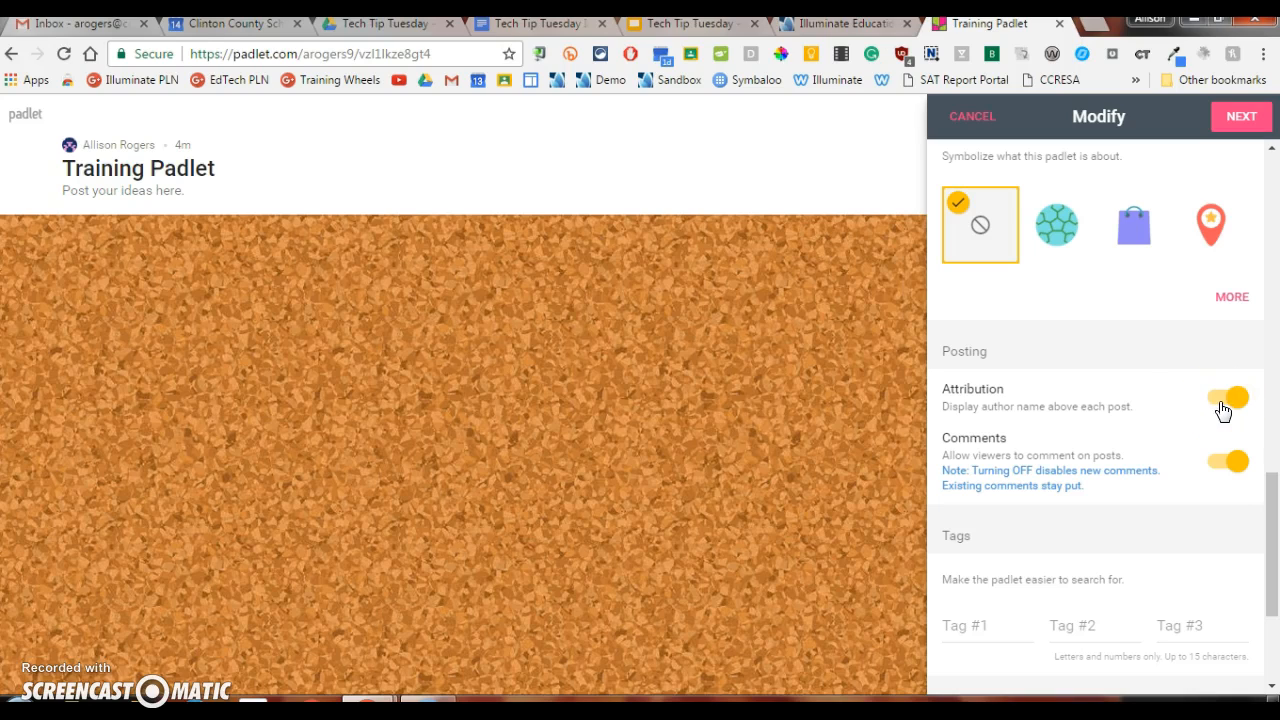
{"action": "left_click", "coordinate": [1233, 404]}
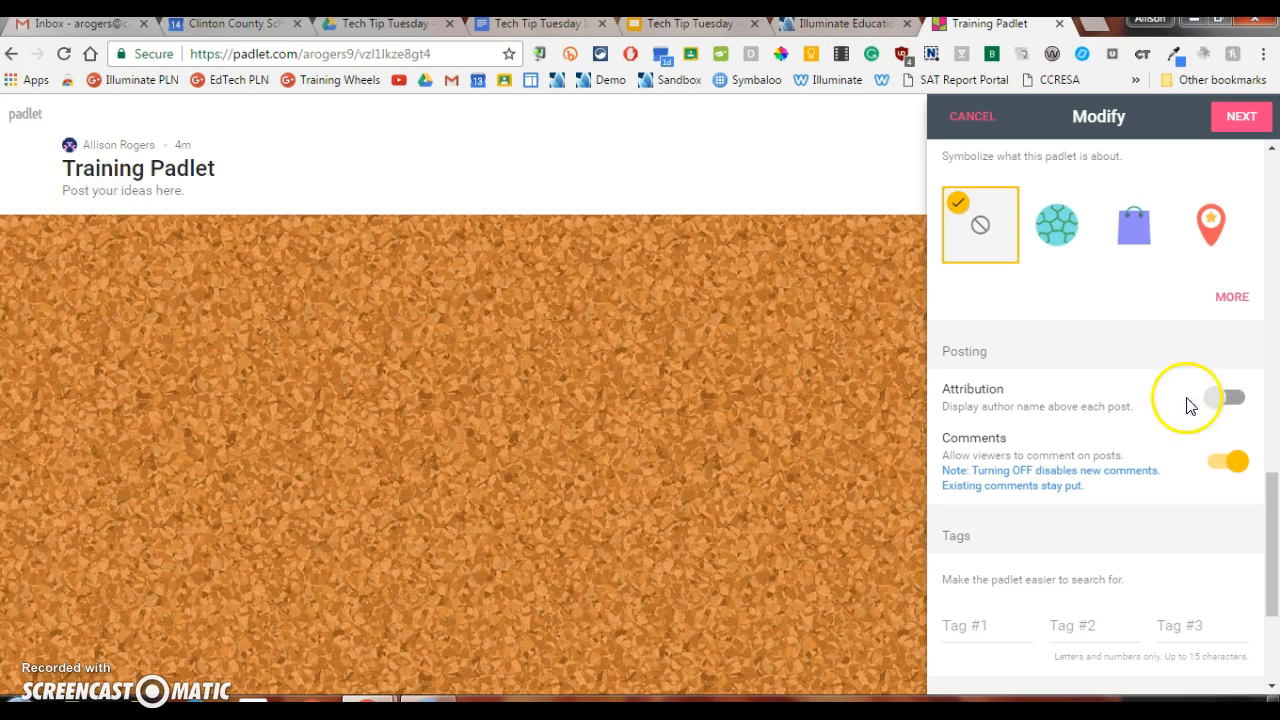
{"action": "left_click", "coordinate": [1236, 466]}
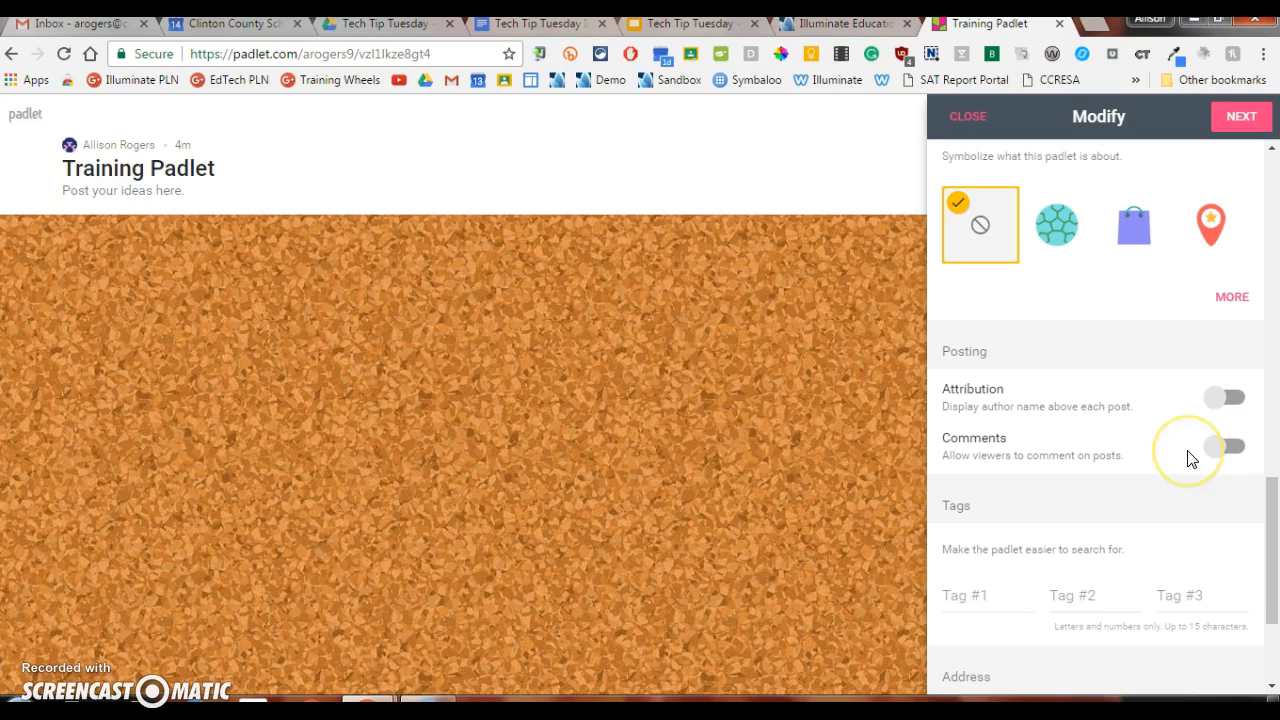
{"action": "left_click", "coordinate": [1208, 455]}
{"action": "left_click", "coordinate": [1216, 452]}
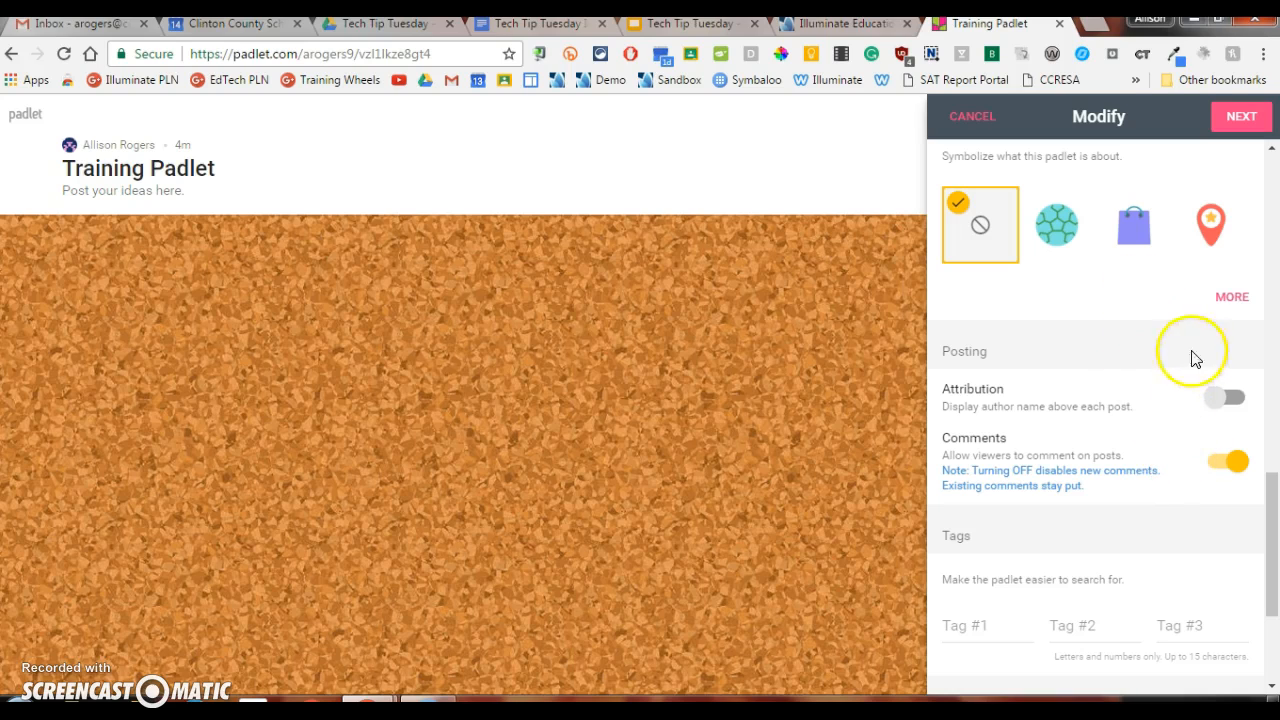
Step: Proceed to the people and privacy settings and try the Private and Password protected options
{"action": "left_click", "coordinate": [1234, 117]}
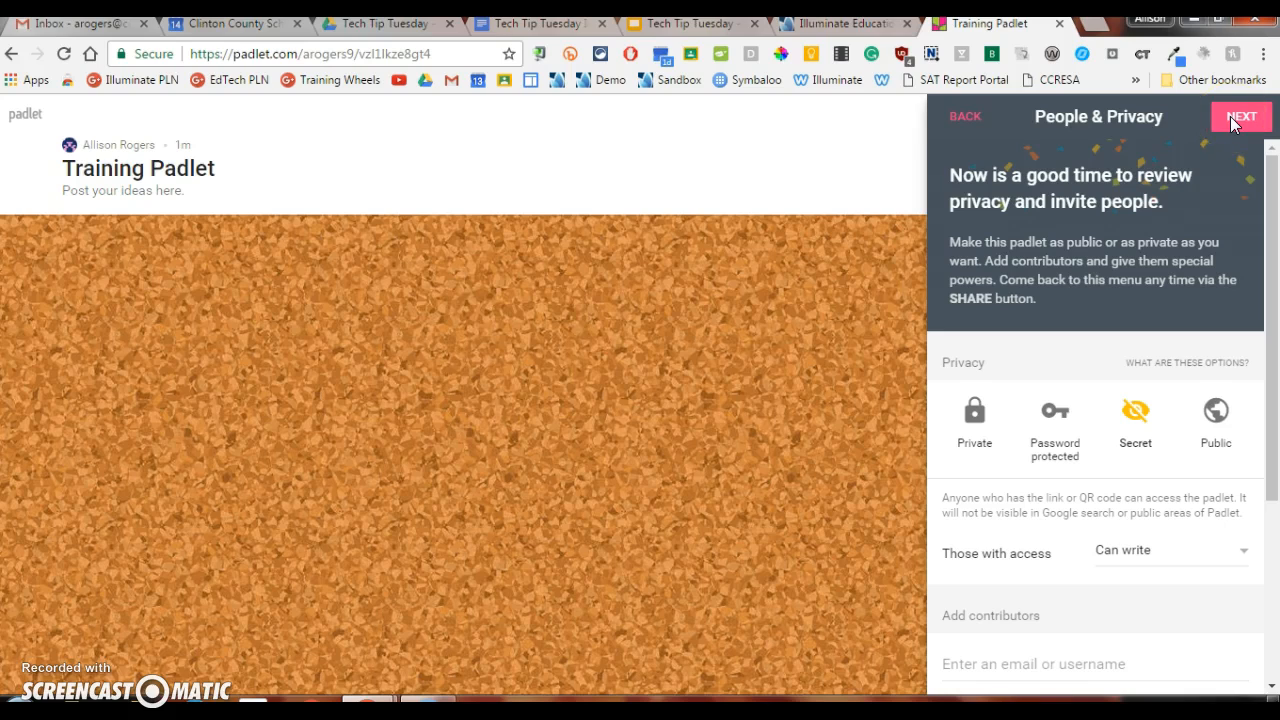
{"action": "left_click", "coordinate": [971, 427]}
{"action": "scroll", "coordinate": [1010, 470], "scroll_direction": "down", "scroll_amount": 1}
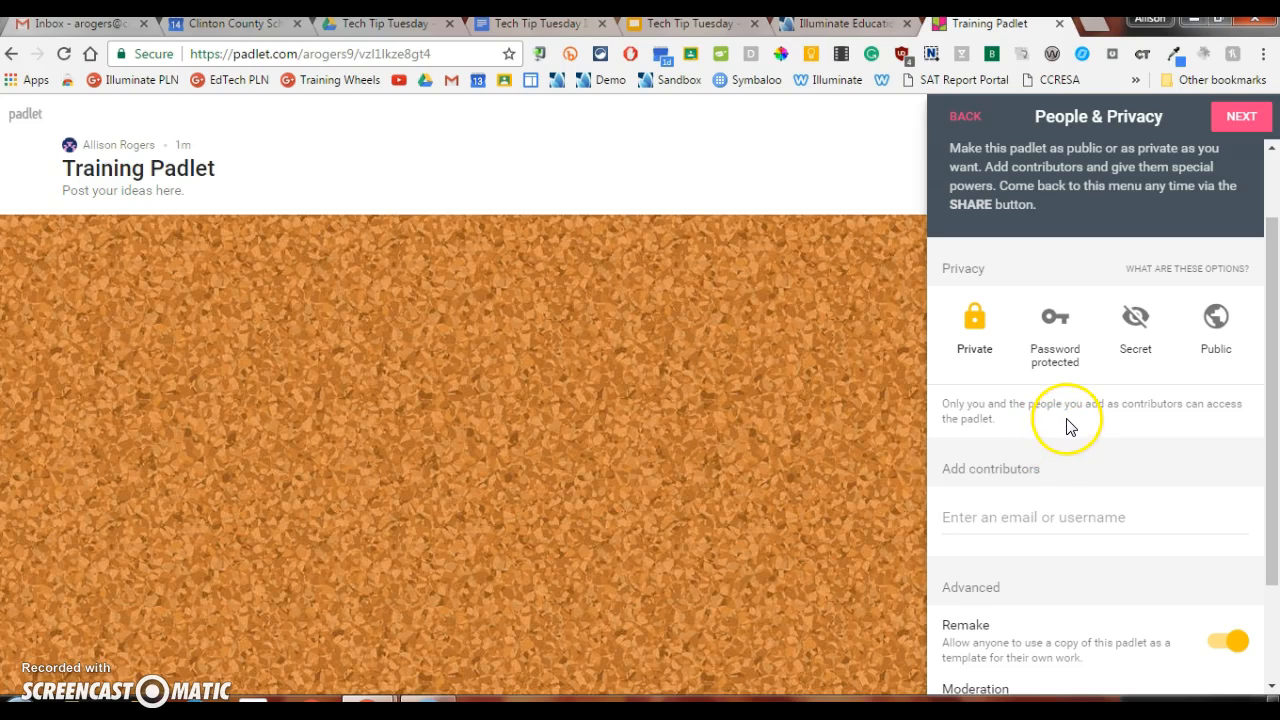
{"action": "left_click", "coordinate": [1049, 419]}
{"action": "left_click", "coordinate": [1057, 366]}
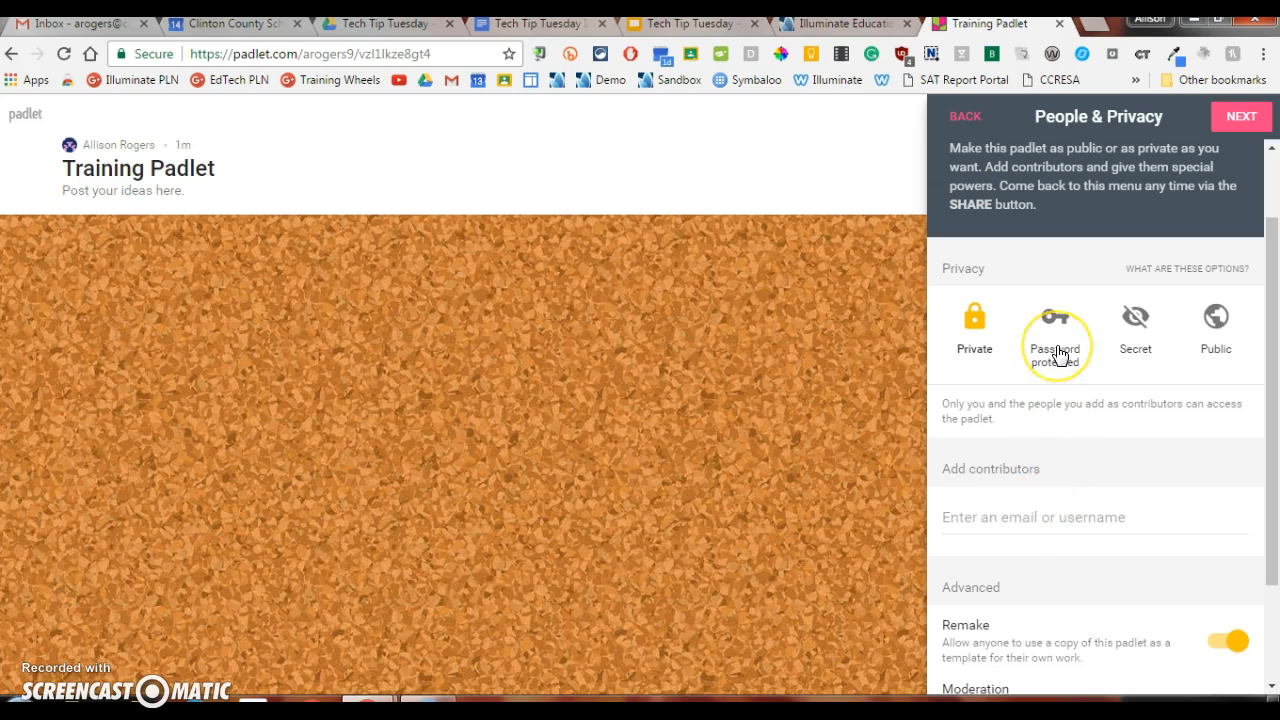
{"action": "left_click", "coordinate": [1058, 355]}
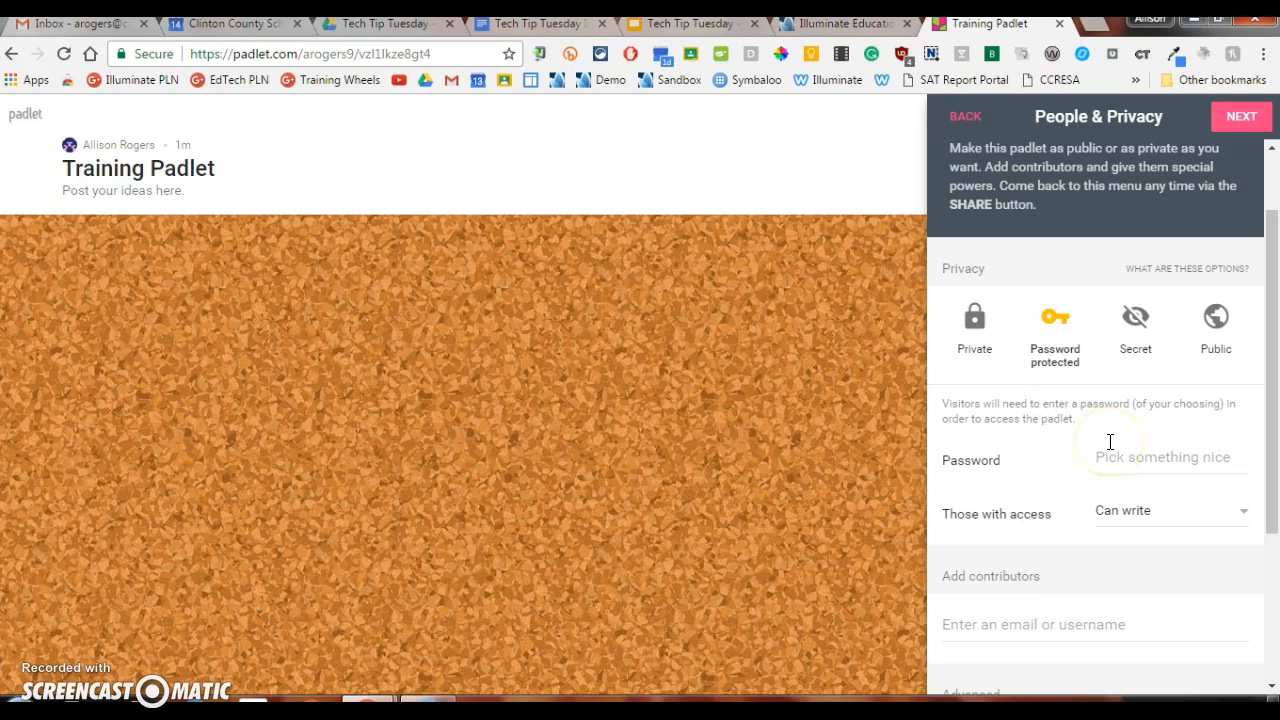
Step: Set the padlet's privacy to Secret and keep Can write as the permission for those with access
{"action": "left_click", "coordinate": [1137, 346]}
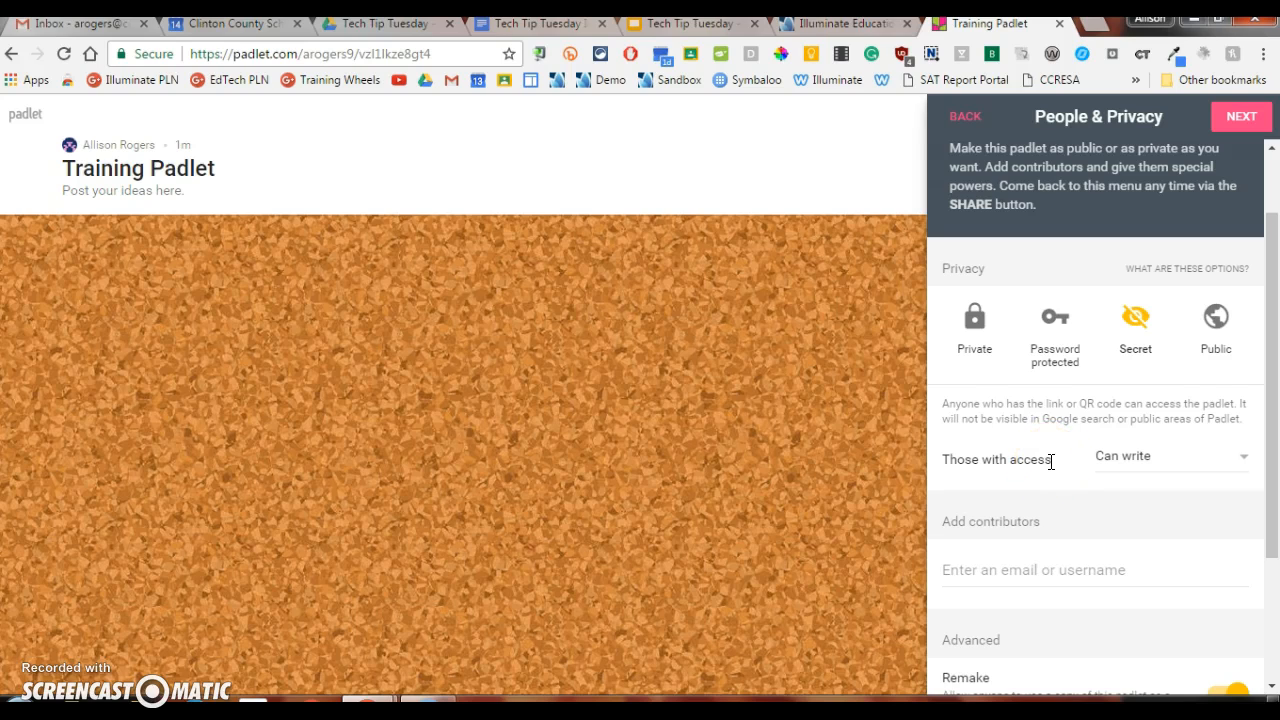
{"action": "left_click", "coordinate": [1250, 456]}
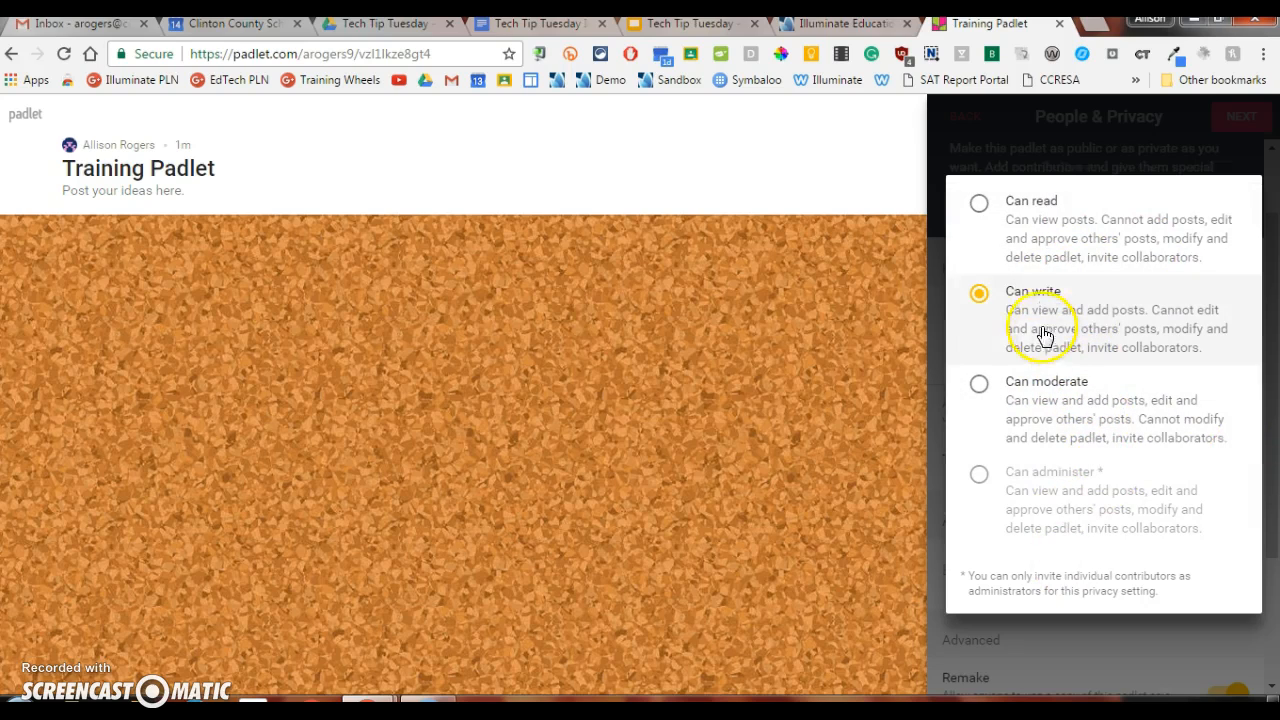
{"action": "left_click", "coordinate": [979, 297]}
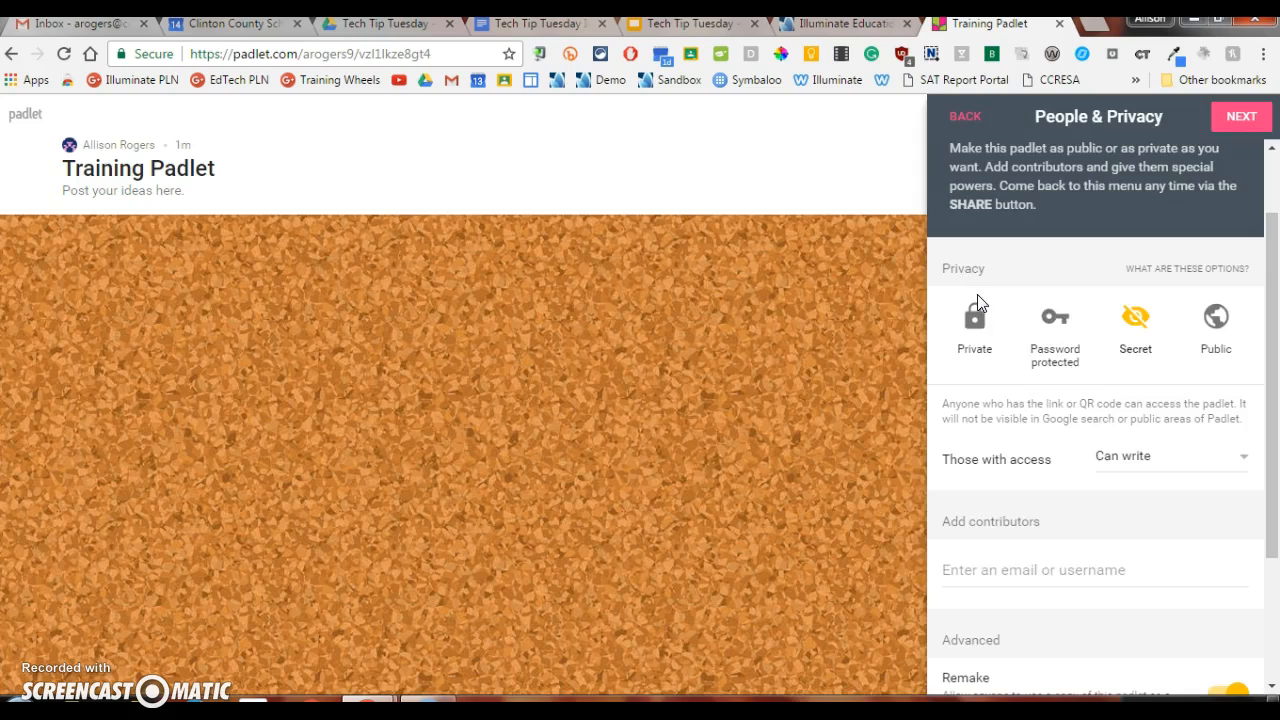
Step: Try the Public privacy option with Can write access and switch the padlet back to Secret
{"action": "left_click", "coordinate": [1218, 343]}
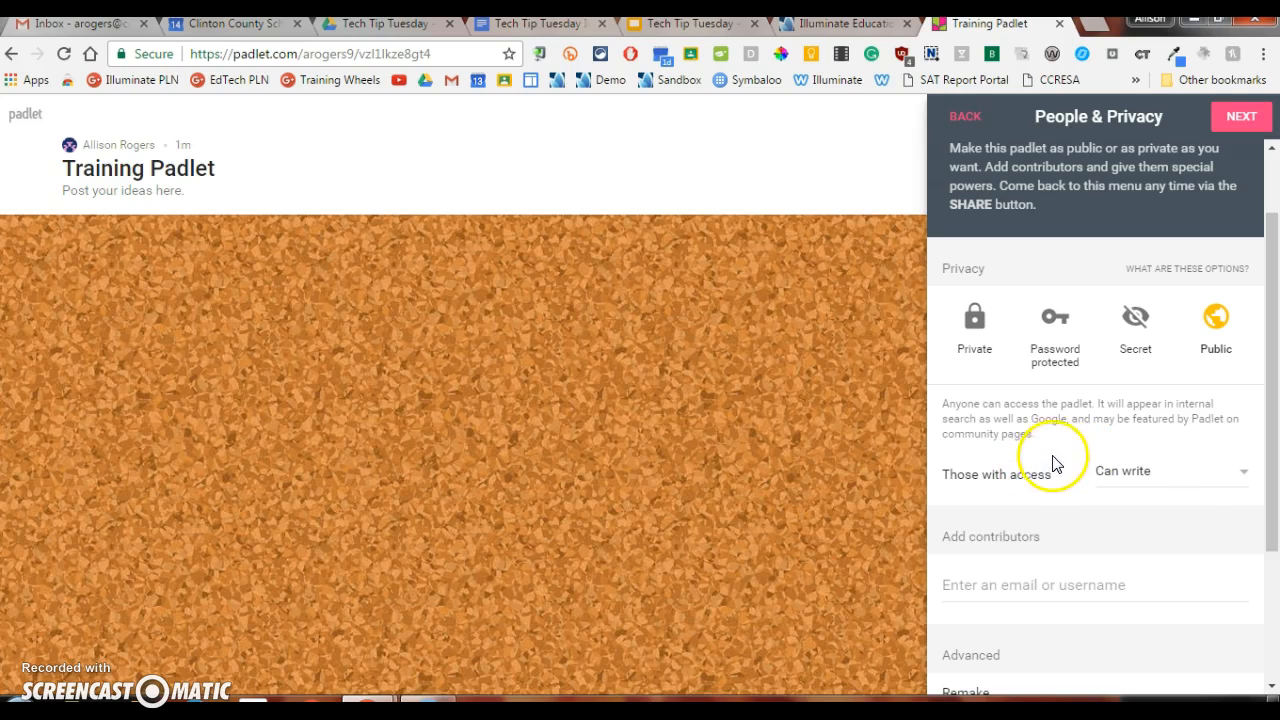
{"action": "left_click", "coordinate": [1196, 472]}
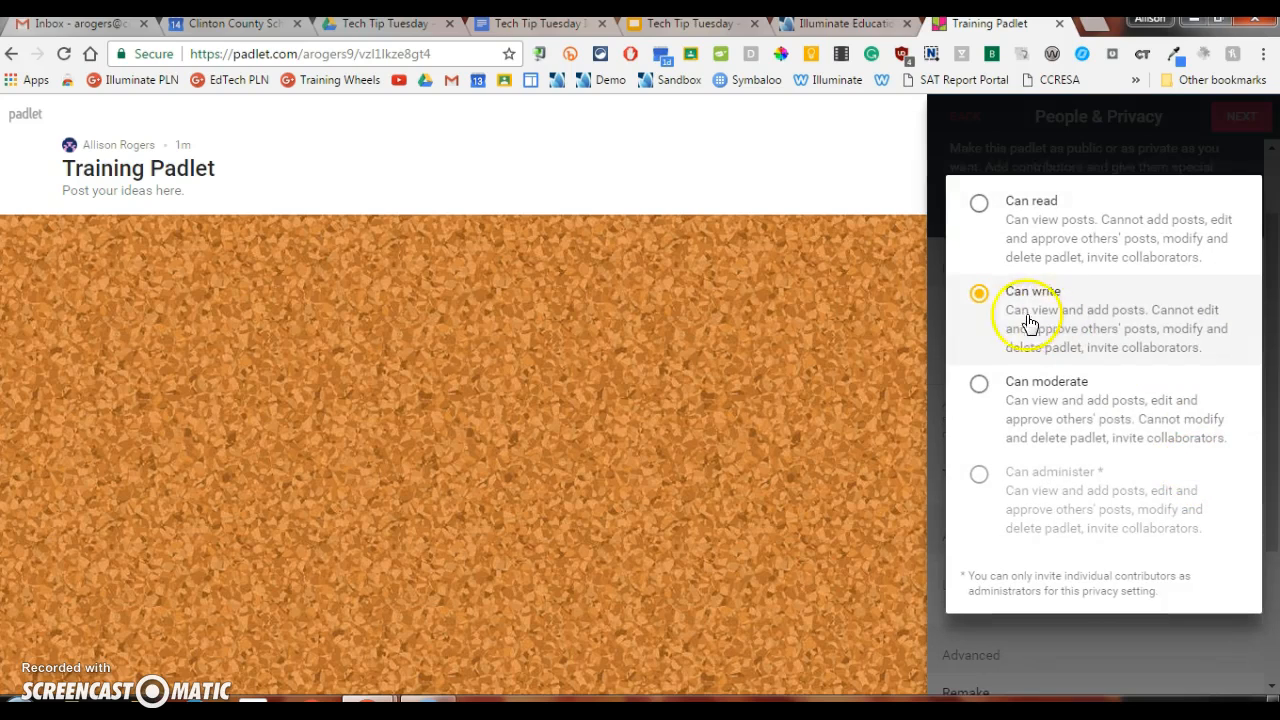
{"action": "left_click", "coordinate": [977, 302]}
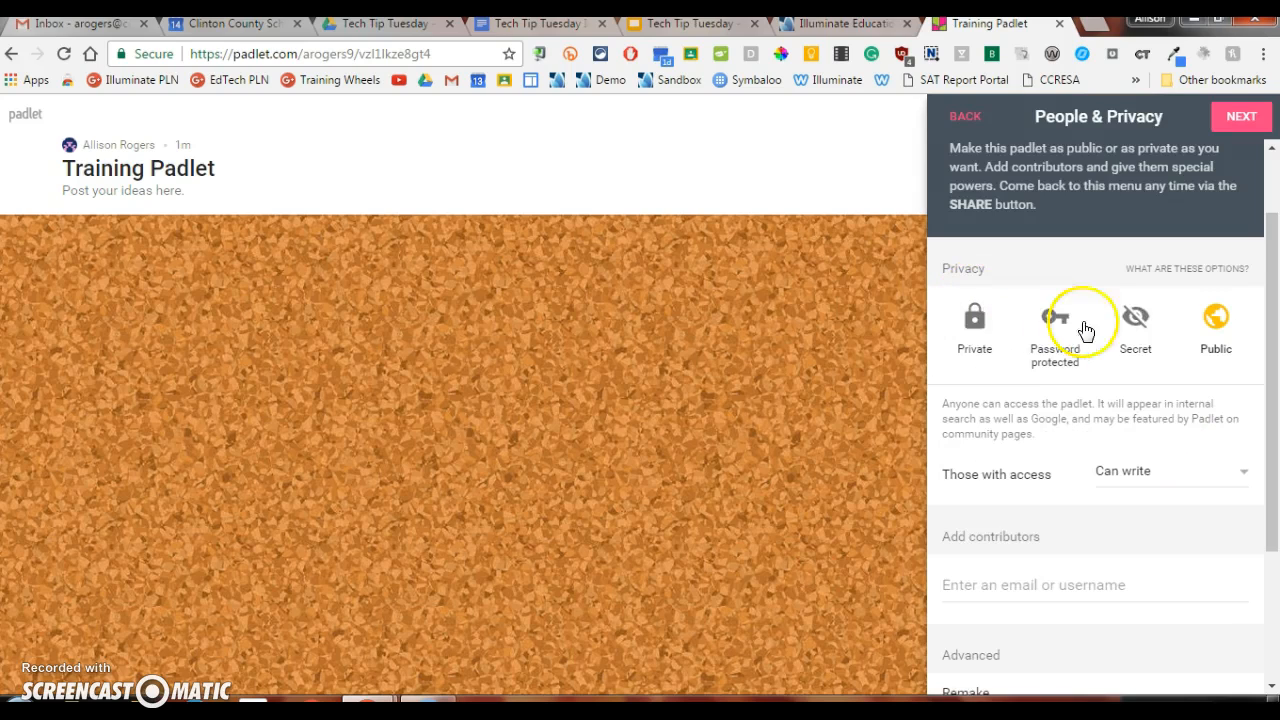
{"action": "left_click", "coordinate": [1136, 328]}
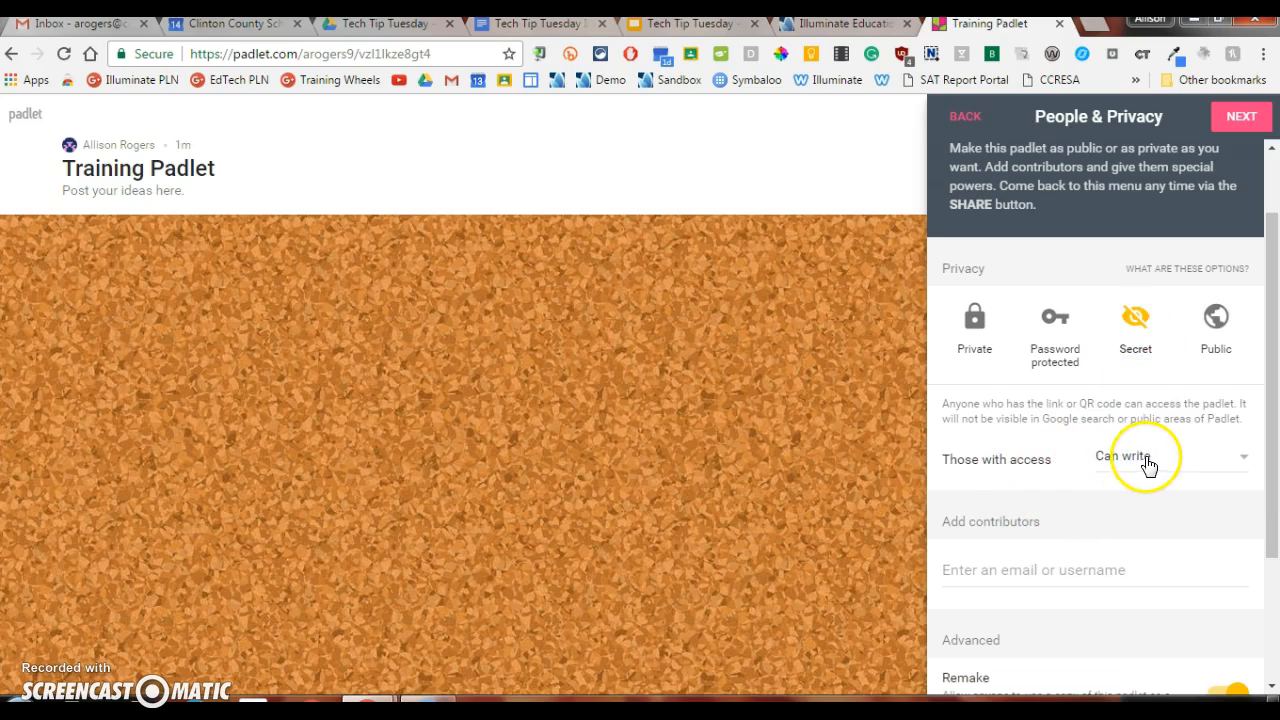
{"action": "scroll", "coordinate": [1149, 465], "scroll_direction": "down", "scroll_amount": 1}
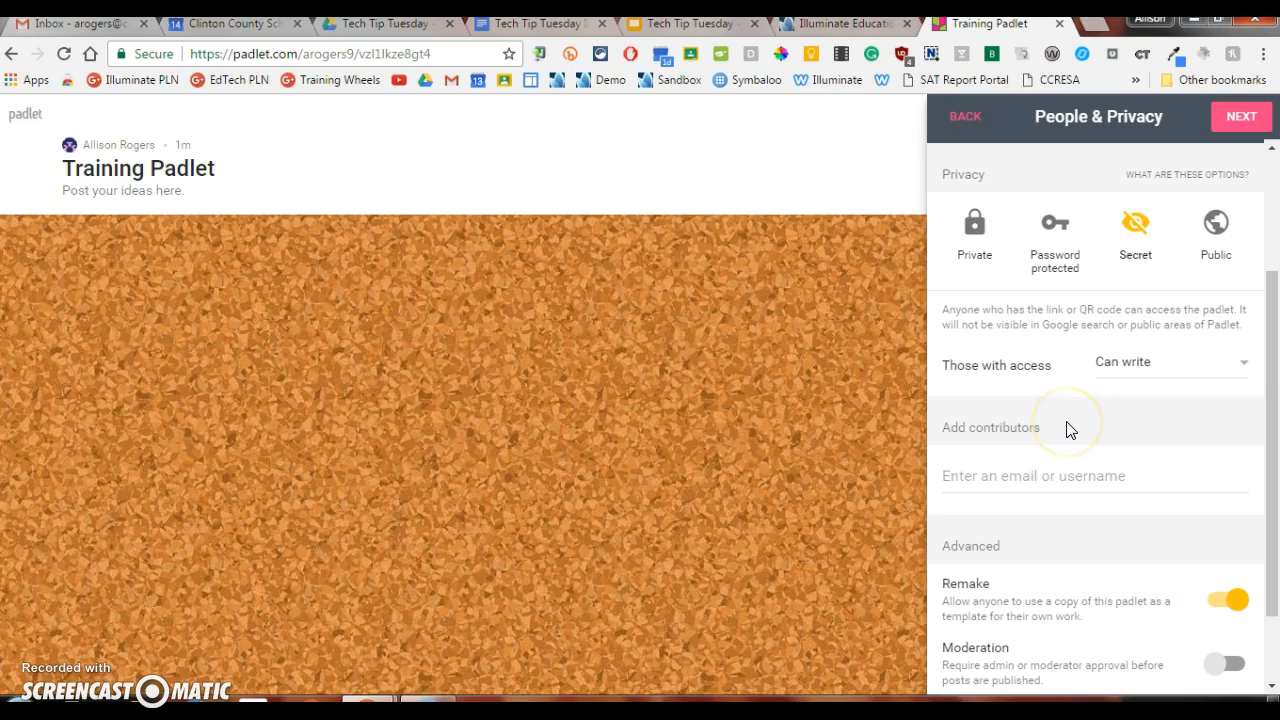
Step: Turn off the padlet's Remake option and try Moderation, switching it back off
{"action": "left_click", "coordinate": [1080, 432]}
{"action": "scroll", "coordinate": [1086, 434], "scroll_direction": "down", "scroll_amount": 1}
{"action": "left_click", "coordinate": [1050, 480]}
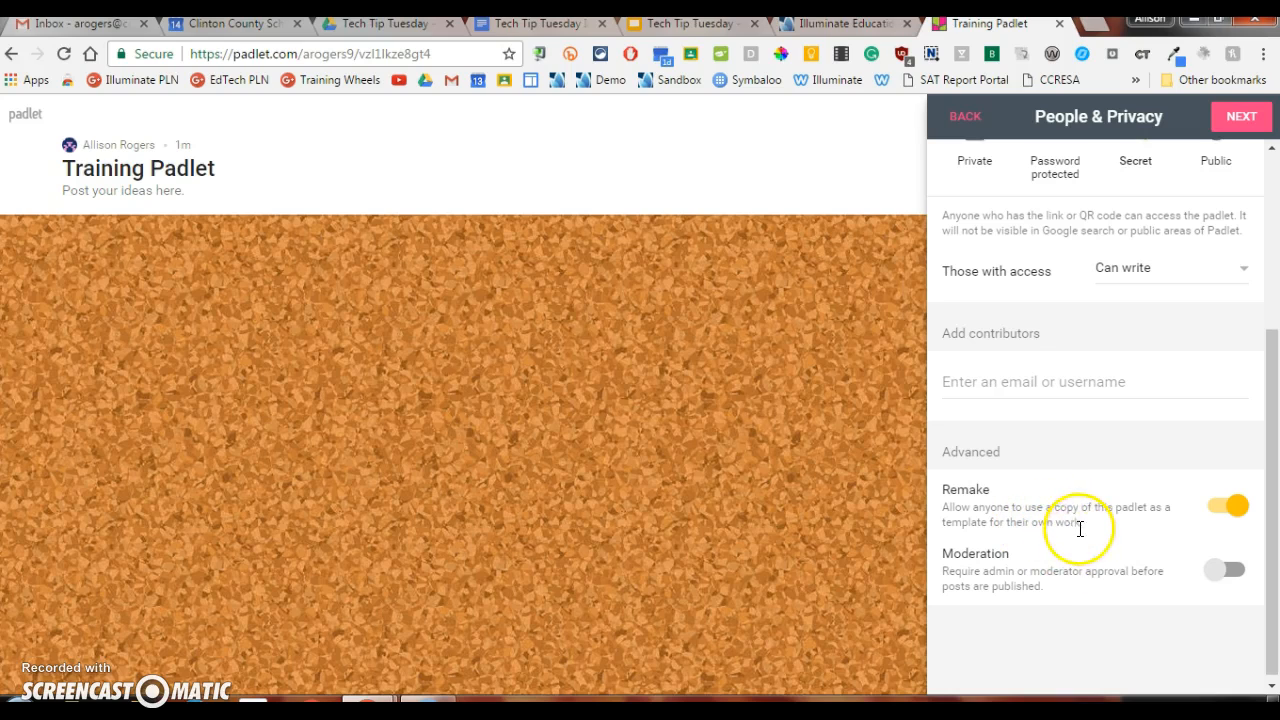
{"action": "left_click", "coordinate": [1238, 508]}
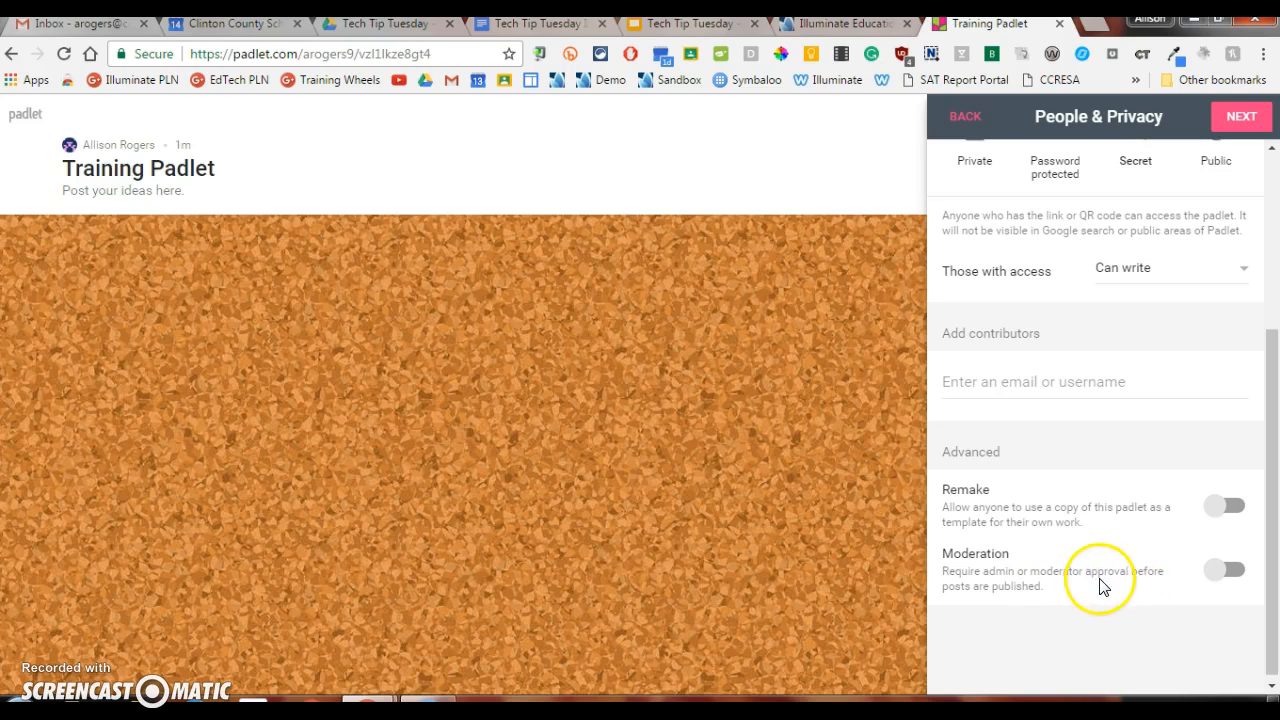
{"action": "left_click", "coordinate": [1220, 572]}
{"action": "left_click", "coordinate": [1222, 574]}
{"action": "scroll", "coordinate": [1160, 550], "scroll_direction": "up", "scroll_amount": 3}
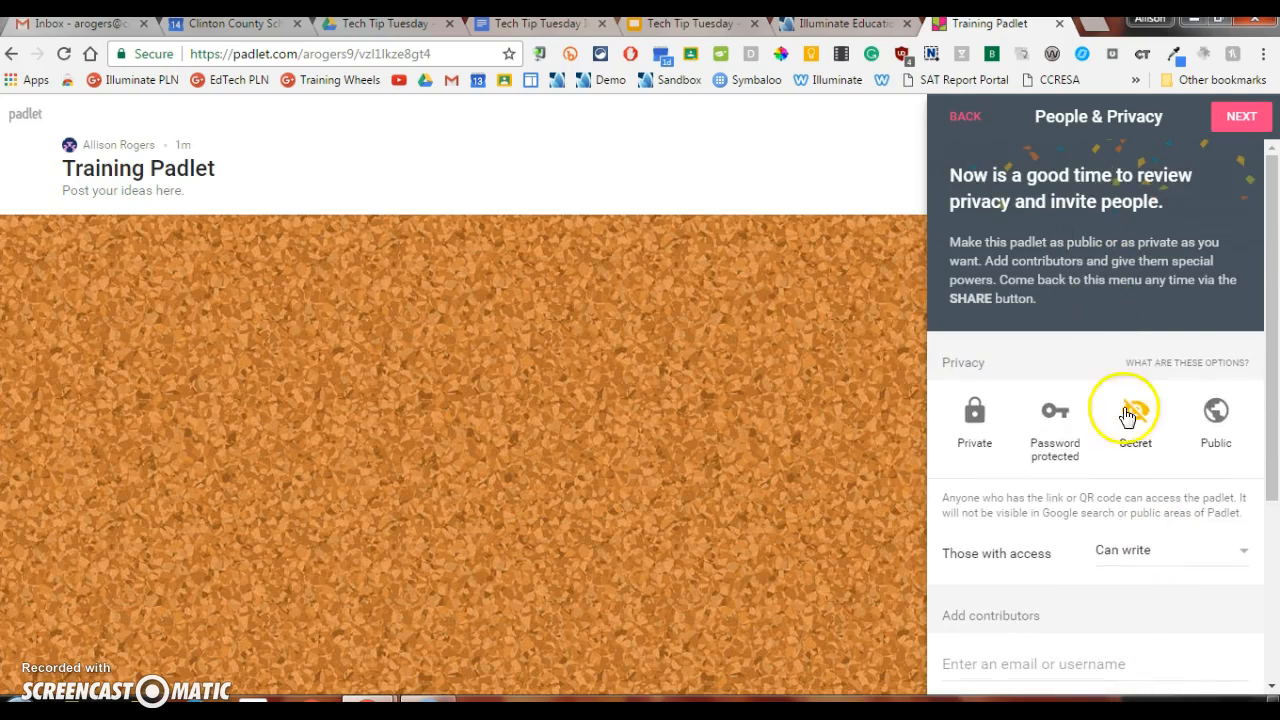
Step: Finish the setup of the Training Padlet and proceed to posting on the board
{"action": "left_click", "coordinate": [1241, 117]}
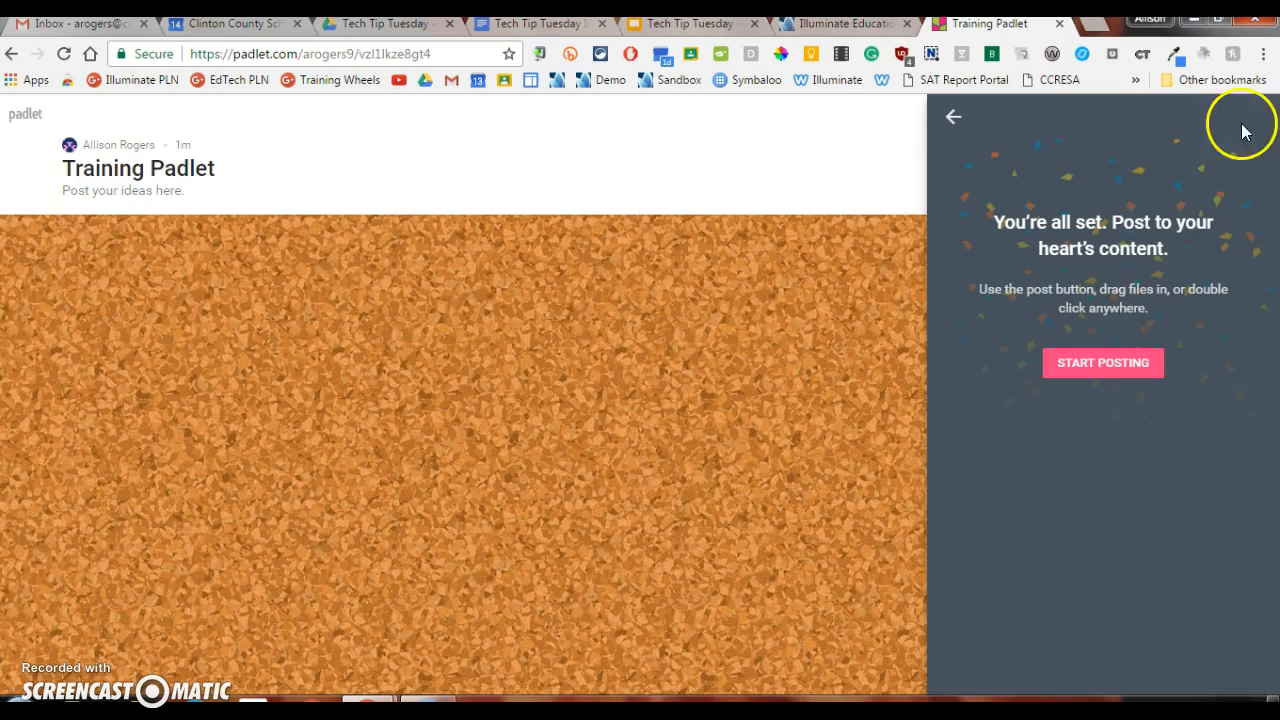
{"action": "left_click", "coordinate": [1115, 364]}
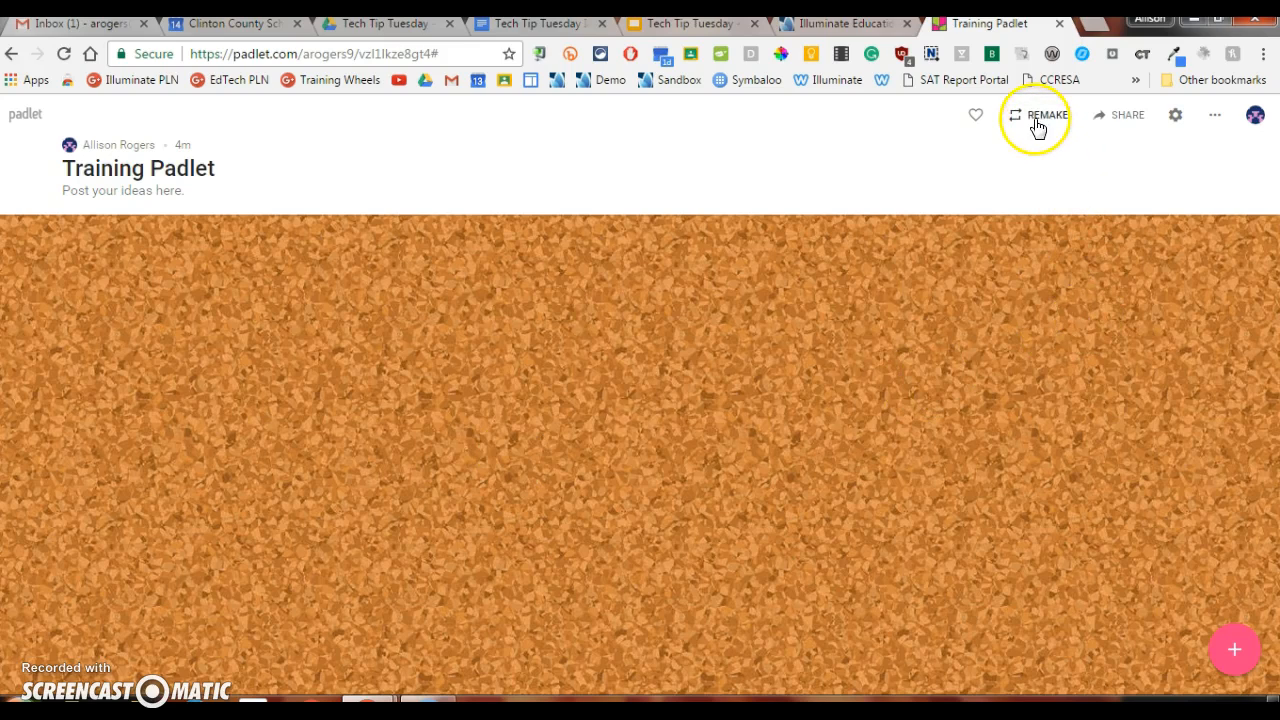
Step: Look over the padlet's Share settings and its Modify settings, closing each without changes
{"action": "left_click", "coordinate": [1124, 120]}
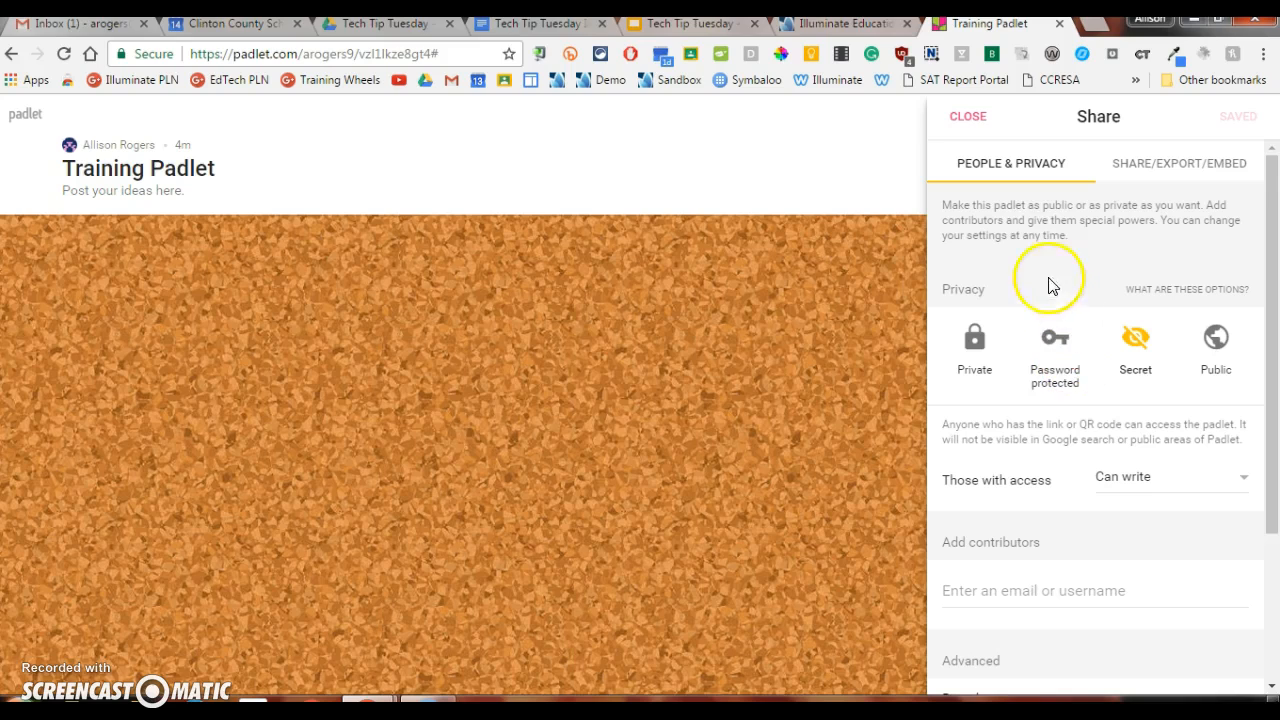
{"action": "left_click", "coordinate": [970, 118]}
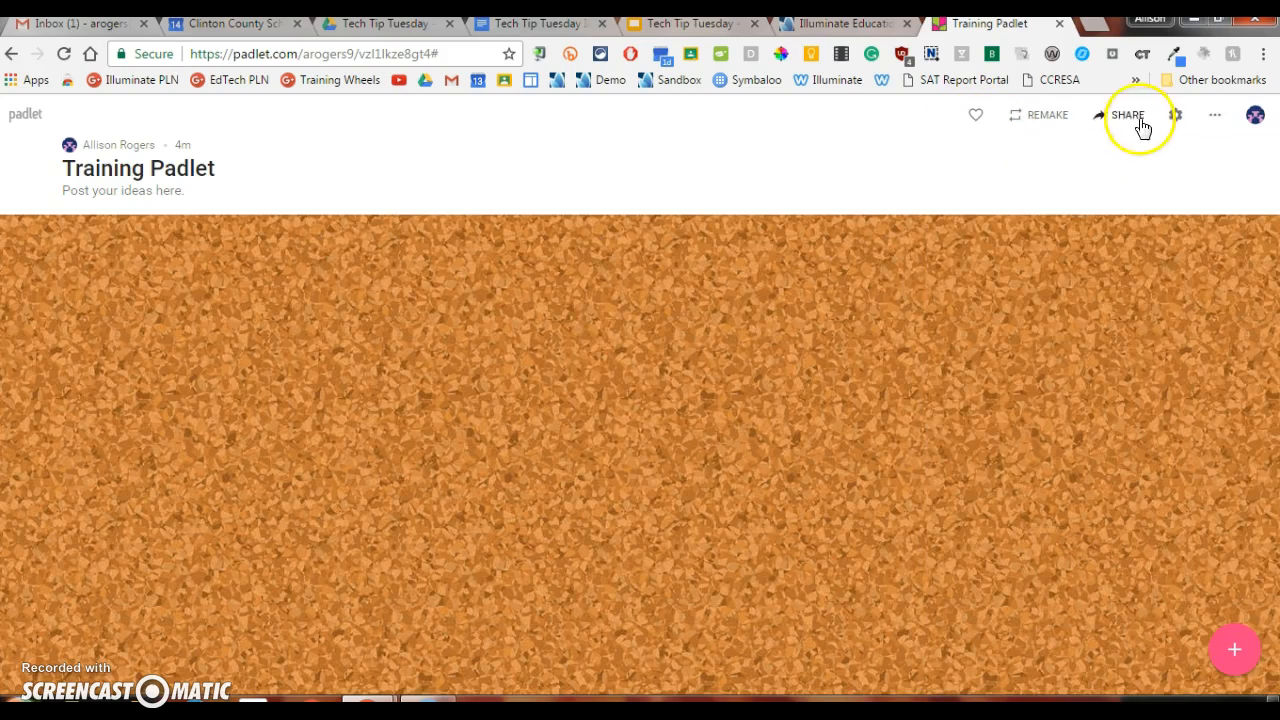
{"action": "left_click", "coordinate": [1175, 118]}
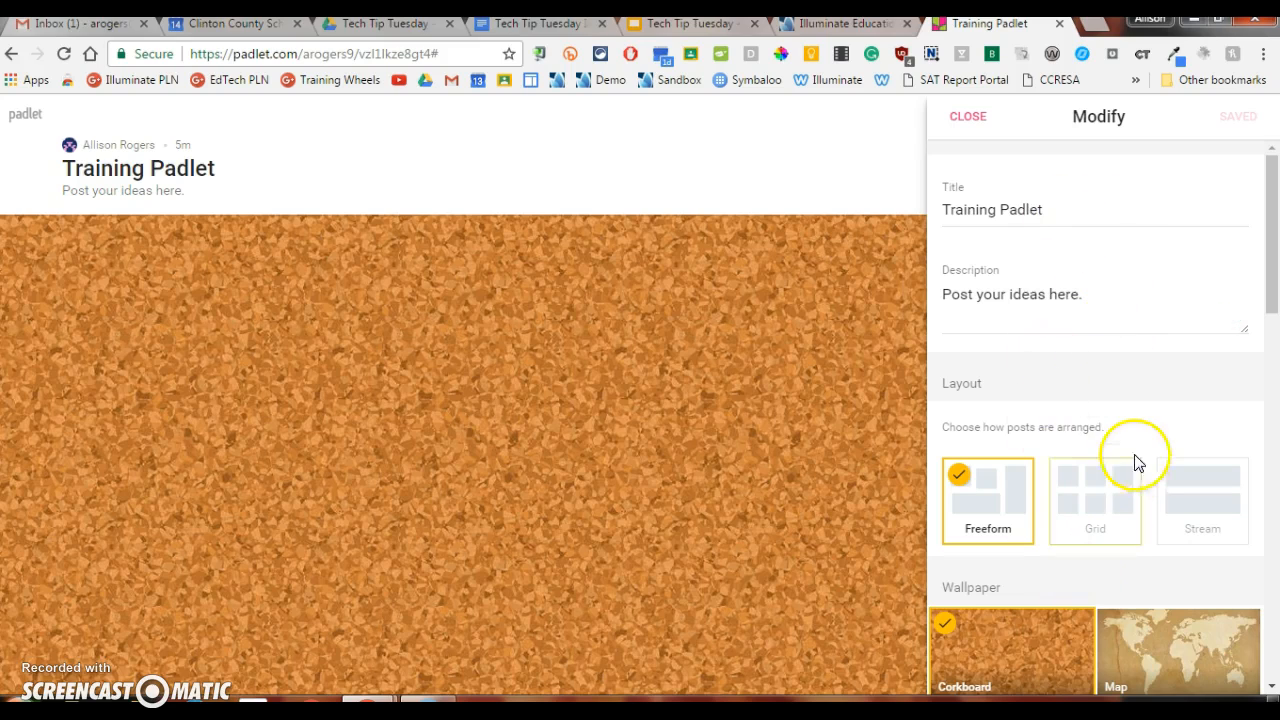
{"action": "left_click", "coordinate": [966, 117]}
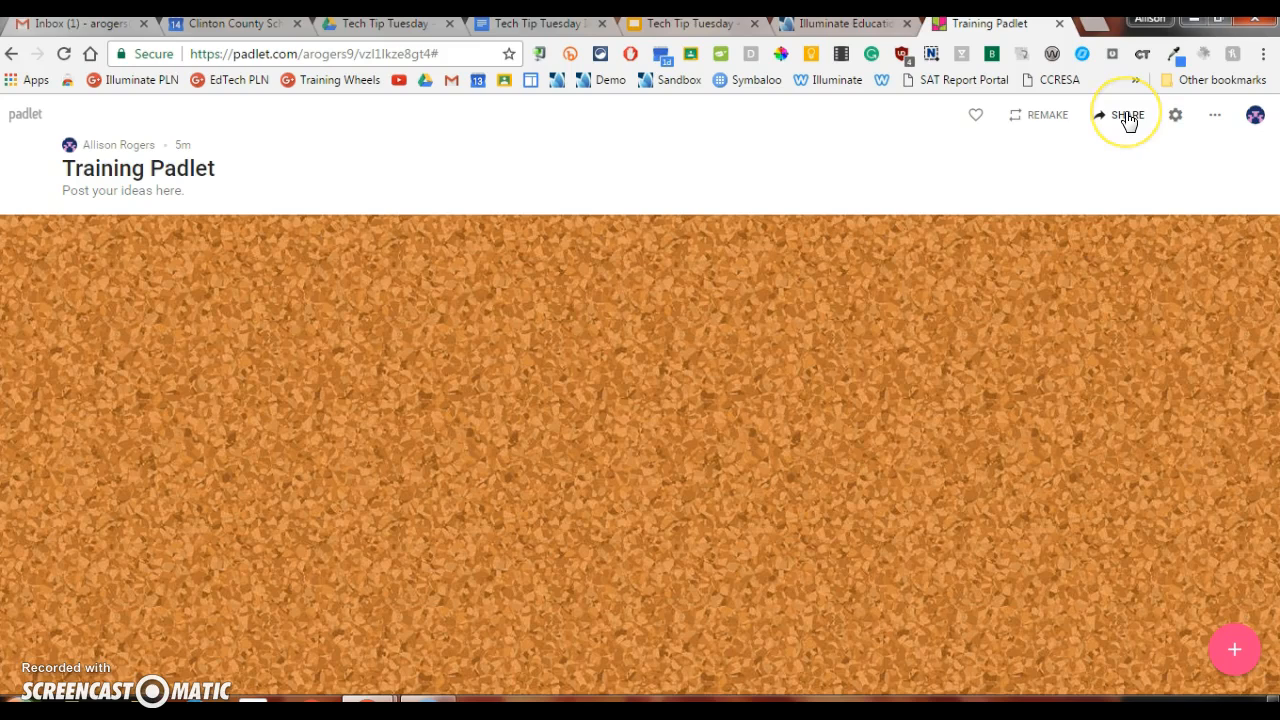
Step: Copy the link to the Training Padlet from its share and export options
{"action": "left_click", "coordinate": [1127, 117]}
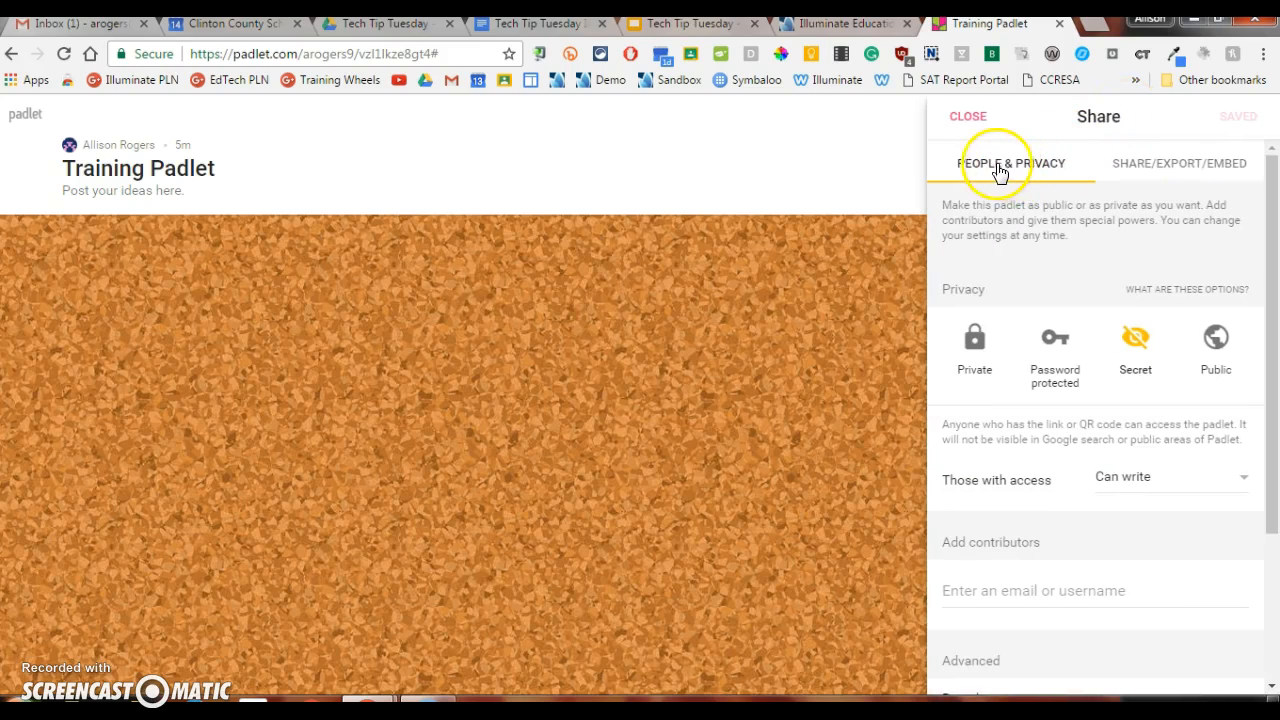
{"action": "left_click", "coordinate": [1198, 171]}
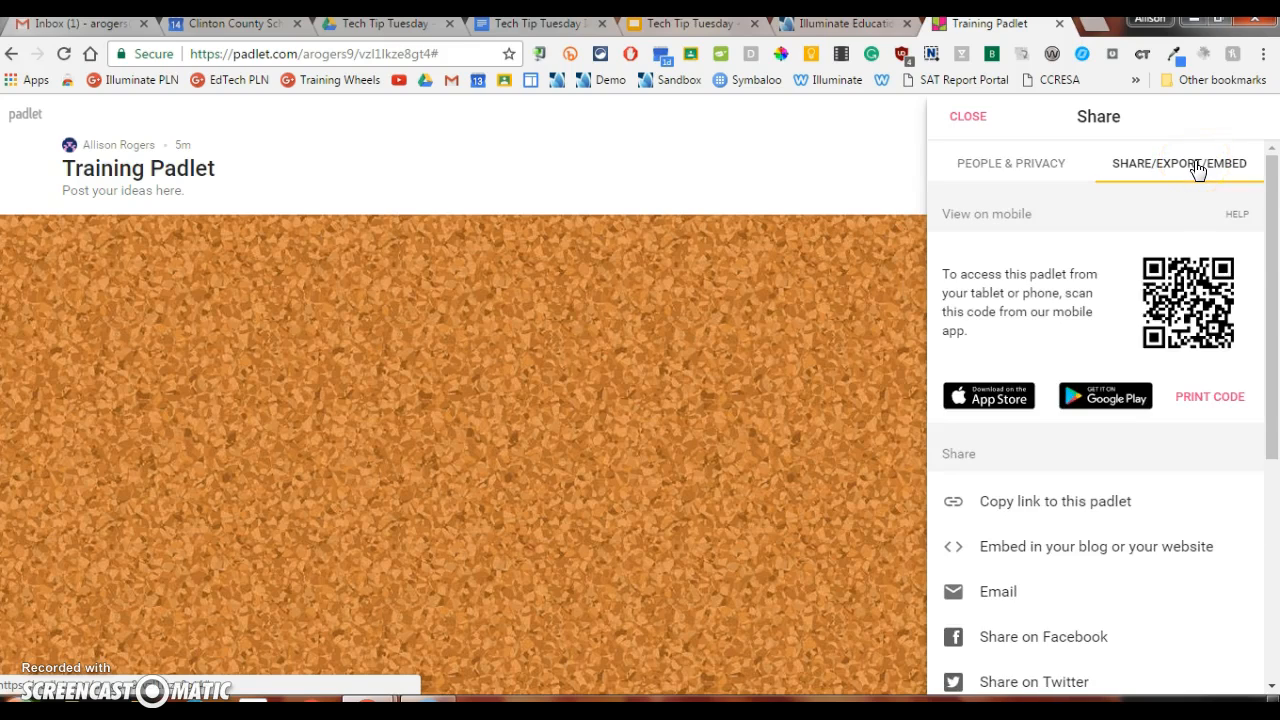
{"action": "left_click", "coordinate": [1183, 169]}
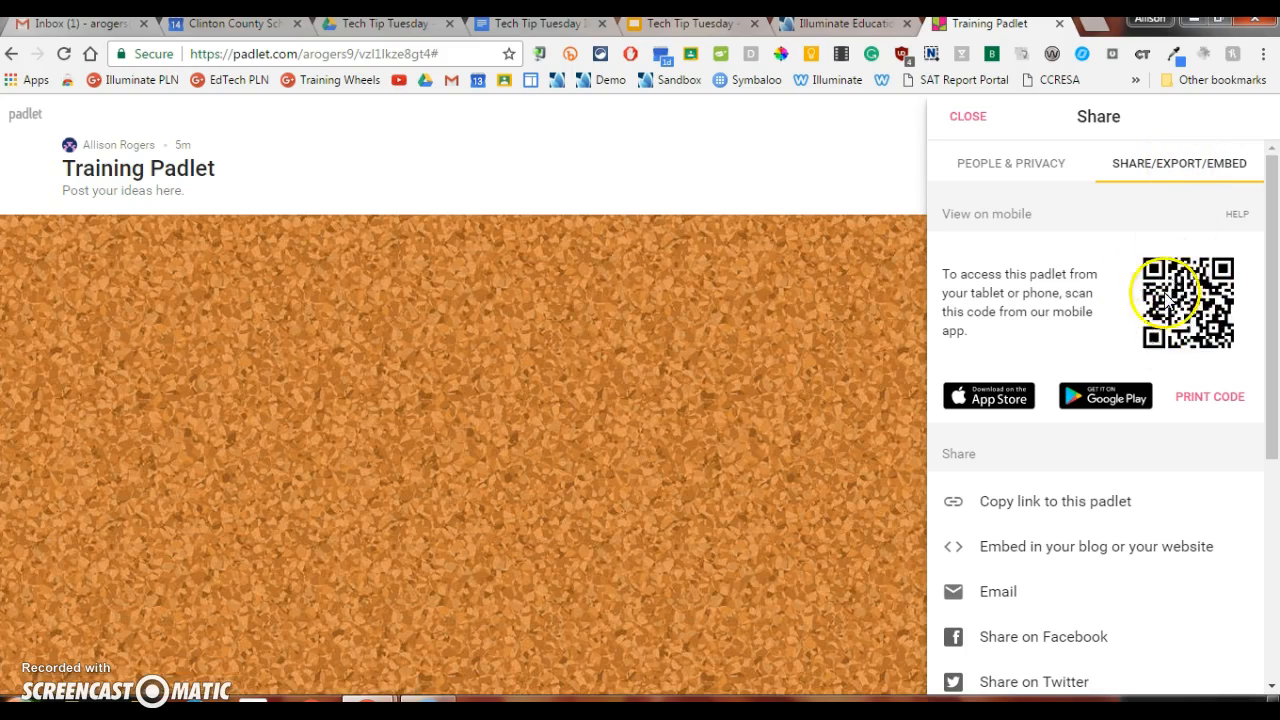
{"action": "scroll", "coordinate": [1172, 428], "scroll_direction": "down", "scroll_amount": 1}
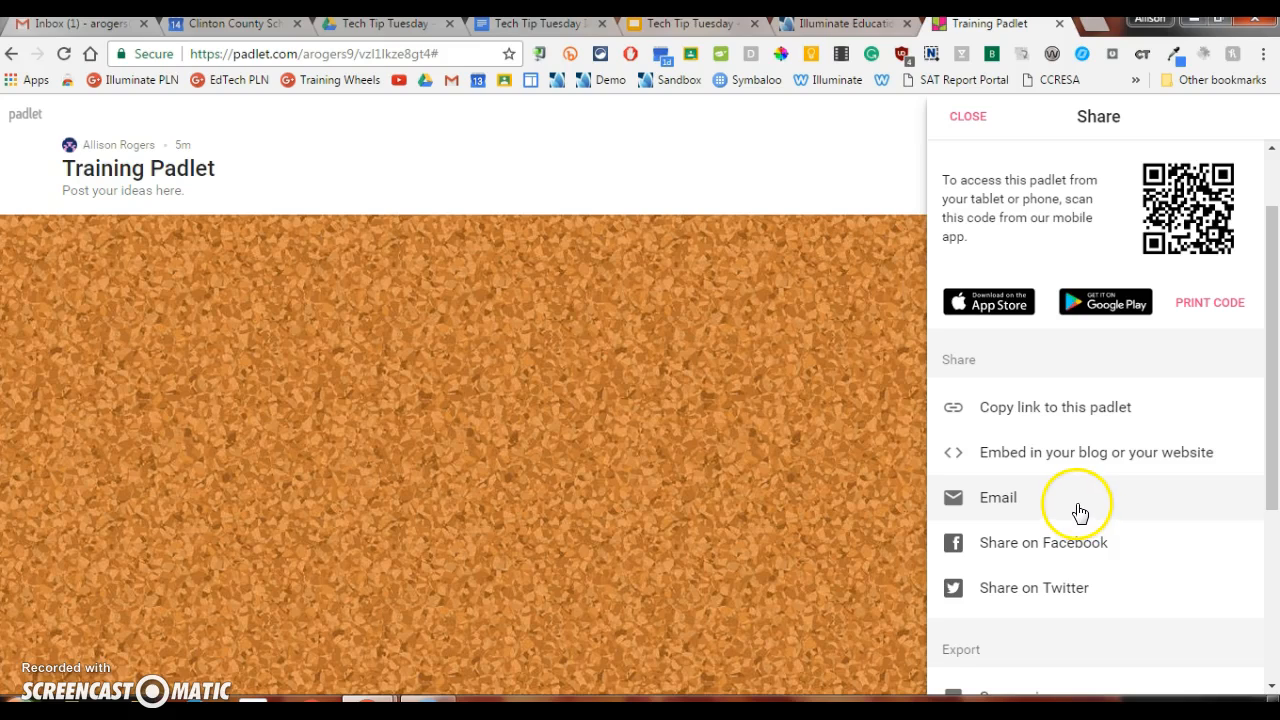
{"action": "left_click", "coordinate": [1076, 411]}
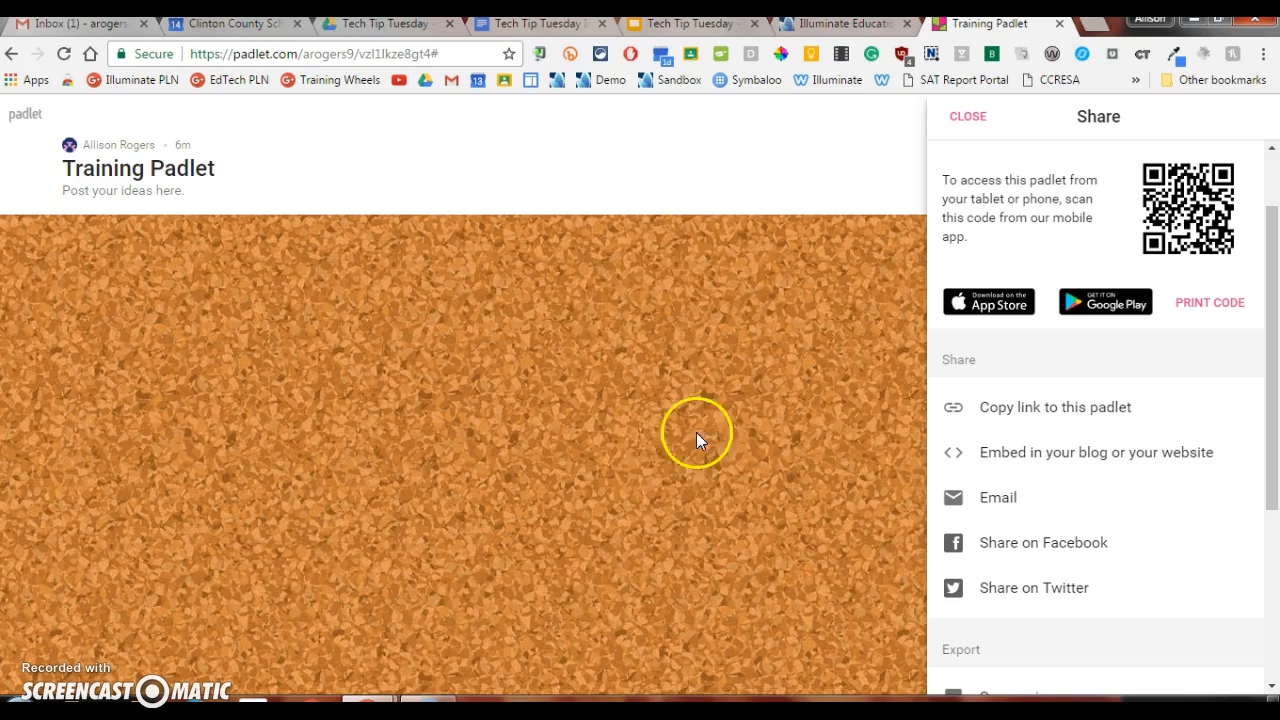
Step: Switch to the incognito Chrome window and open the copied padlet link in a new browser tab
{"action": "mouse_move", "coordinate": [370, 704]}
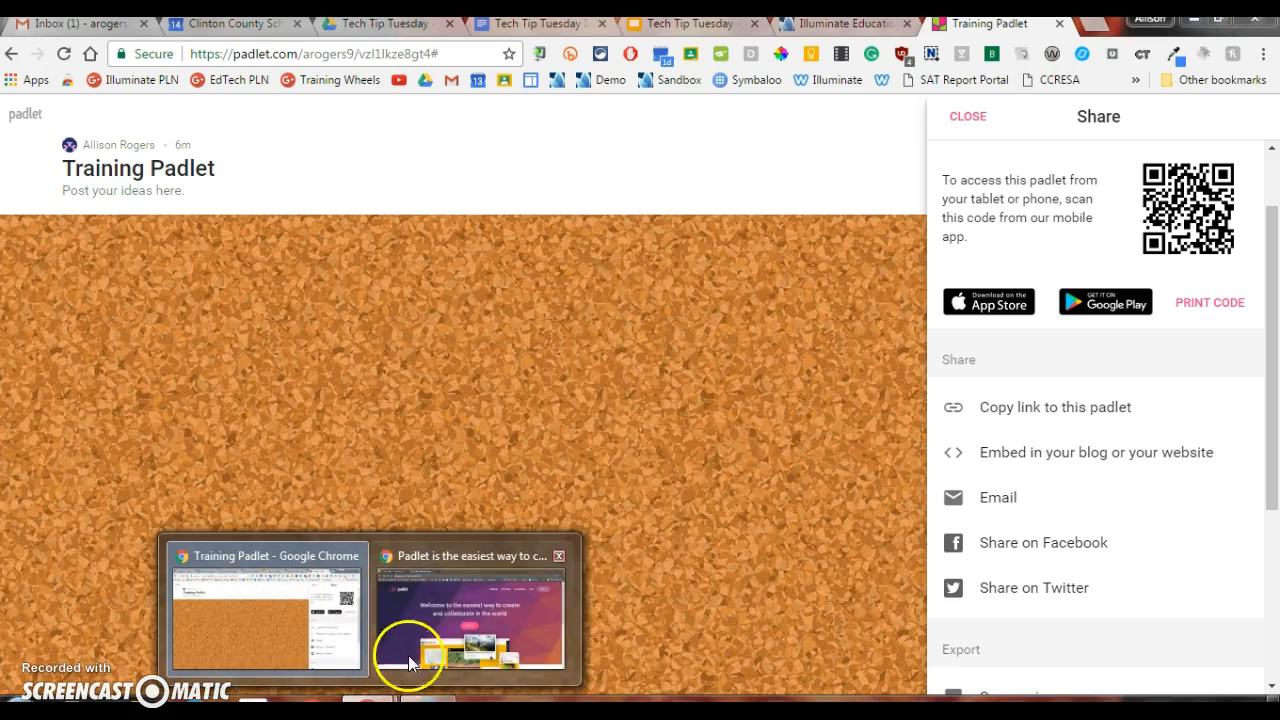
{"action": "left_click", "coordinate": [452, 613]}
{"action": "left_click", "coordinate": [413, 24]}
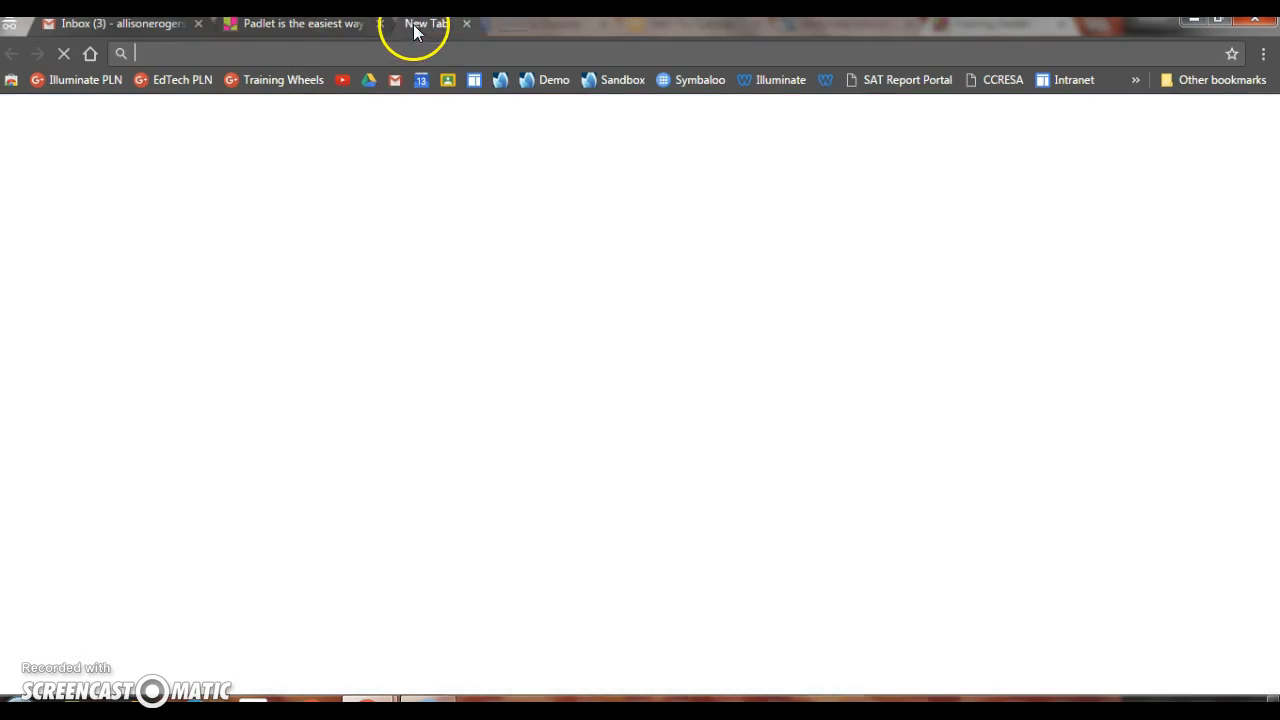
{"action": "right_click", "coordinate": [218, 53]}
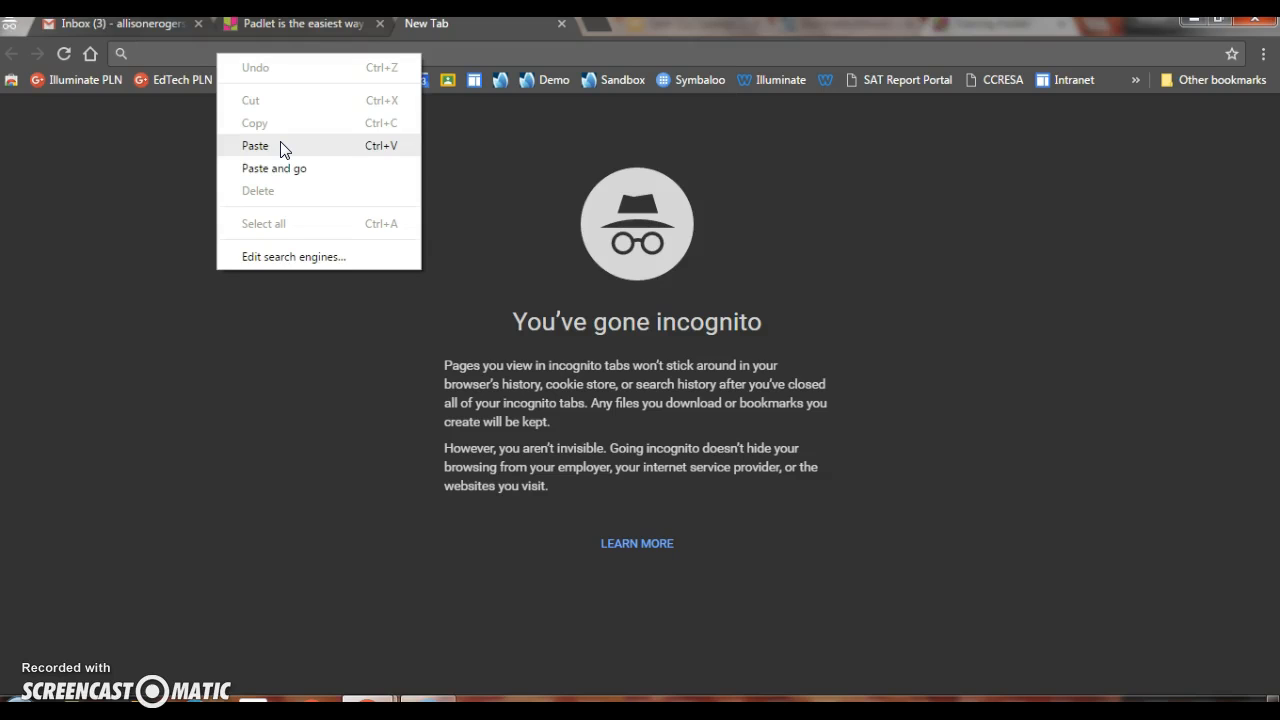
{"action": "left_click", "coordinate": [256, 146]}
{"action": "key", "text": "Return"}
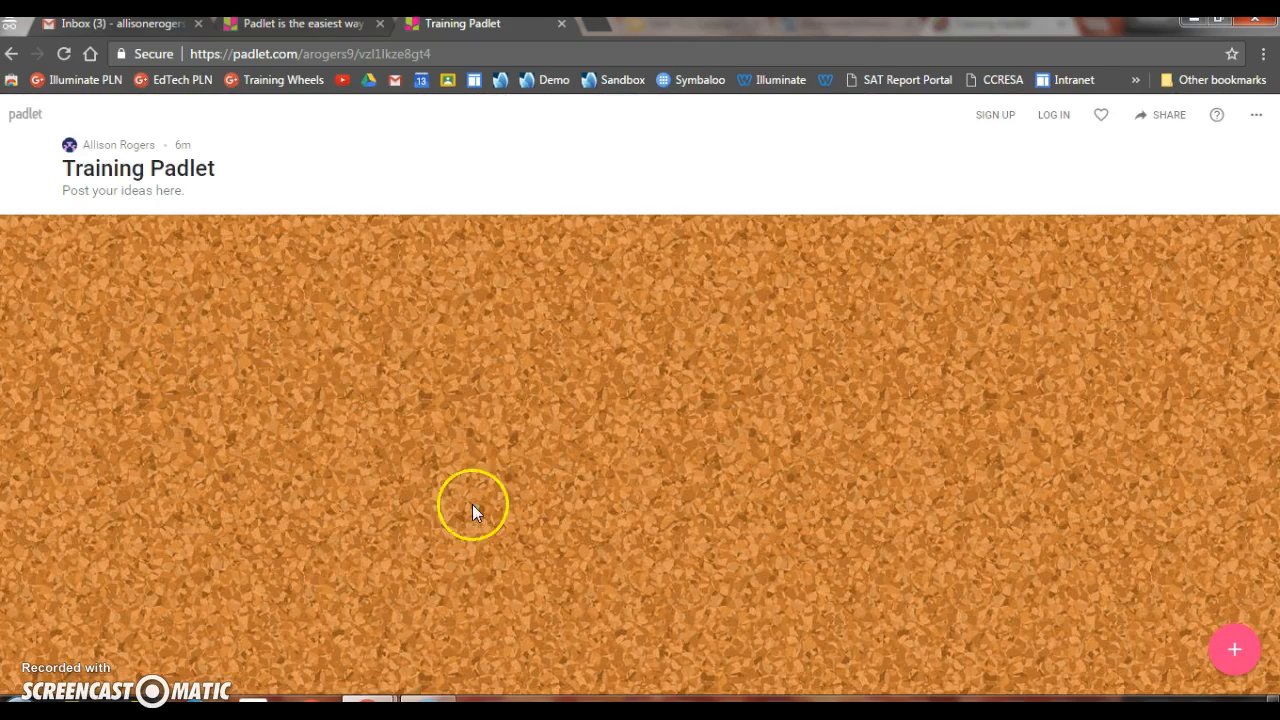
Step: Add a post with the body text "Idea" and no title in the lower middle of the corkboard
{"action": "double_click", "coordinate": [628, 524]}
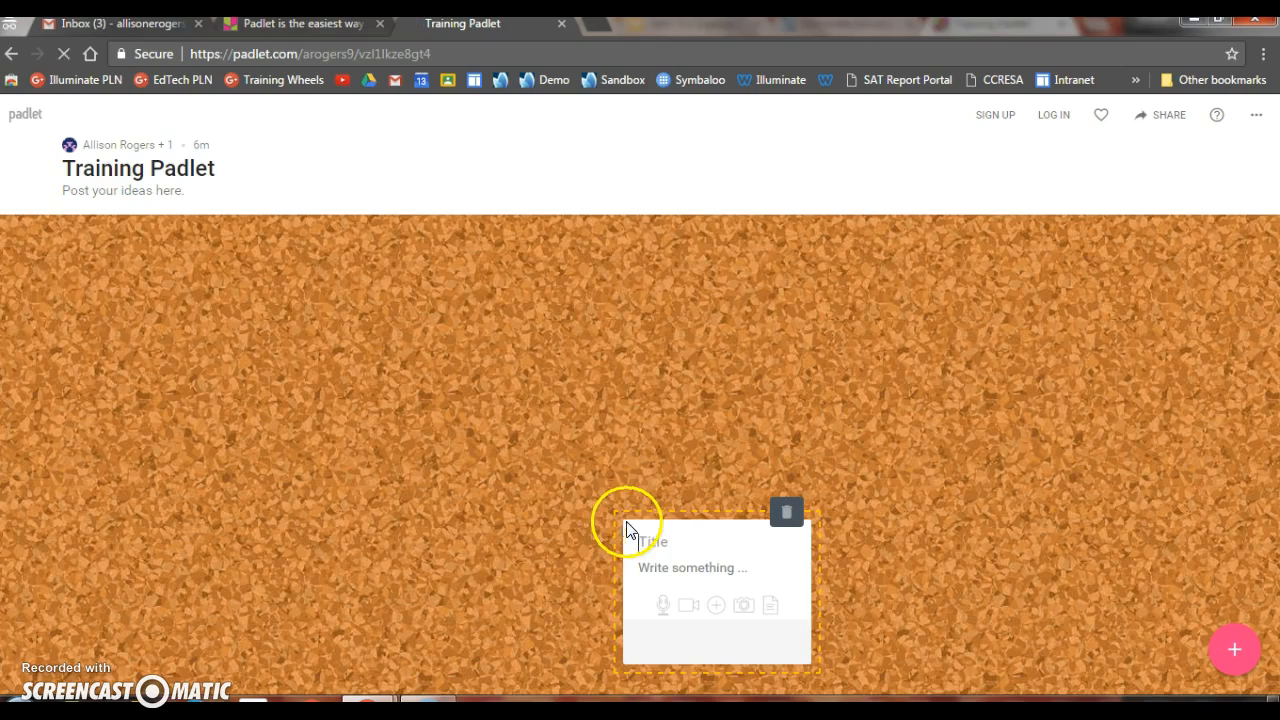
{"action": "left_click", "coordinate": [655, 535]}
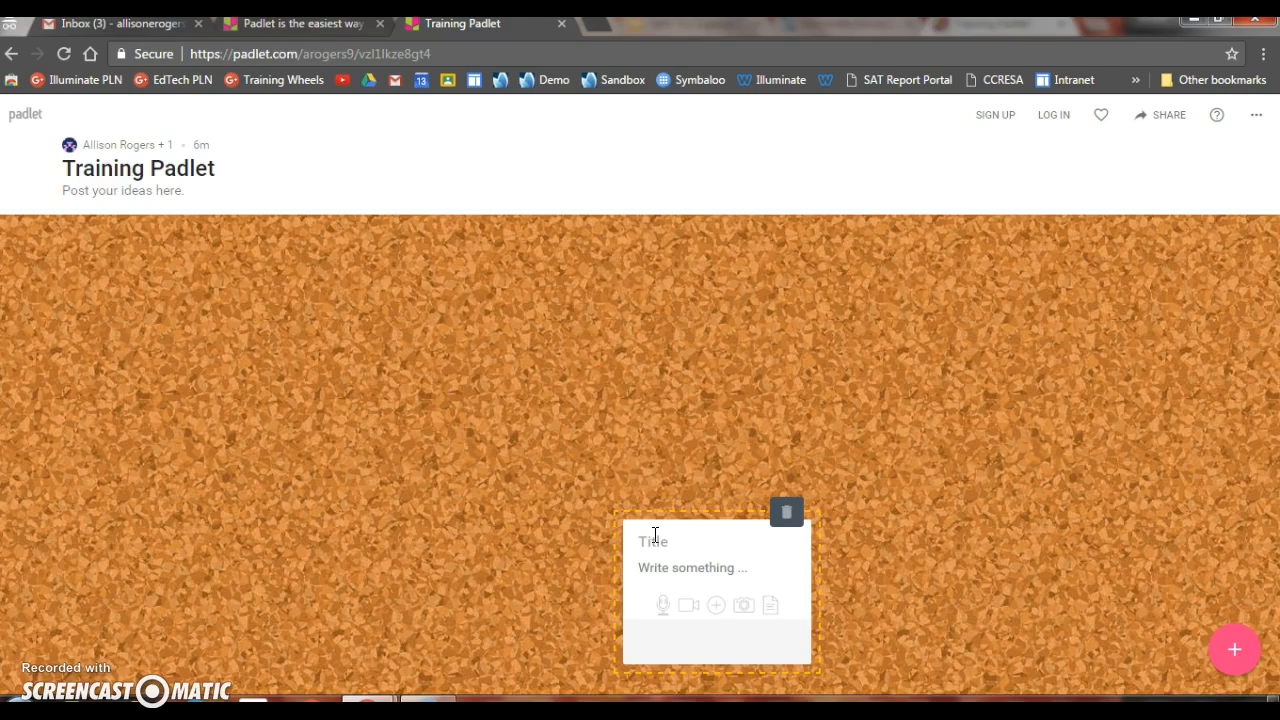
{"action": "left_click", "coordinate": [692, 570]}
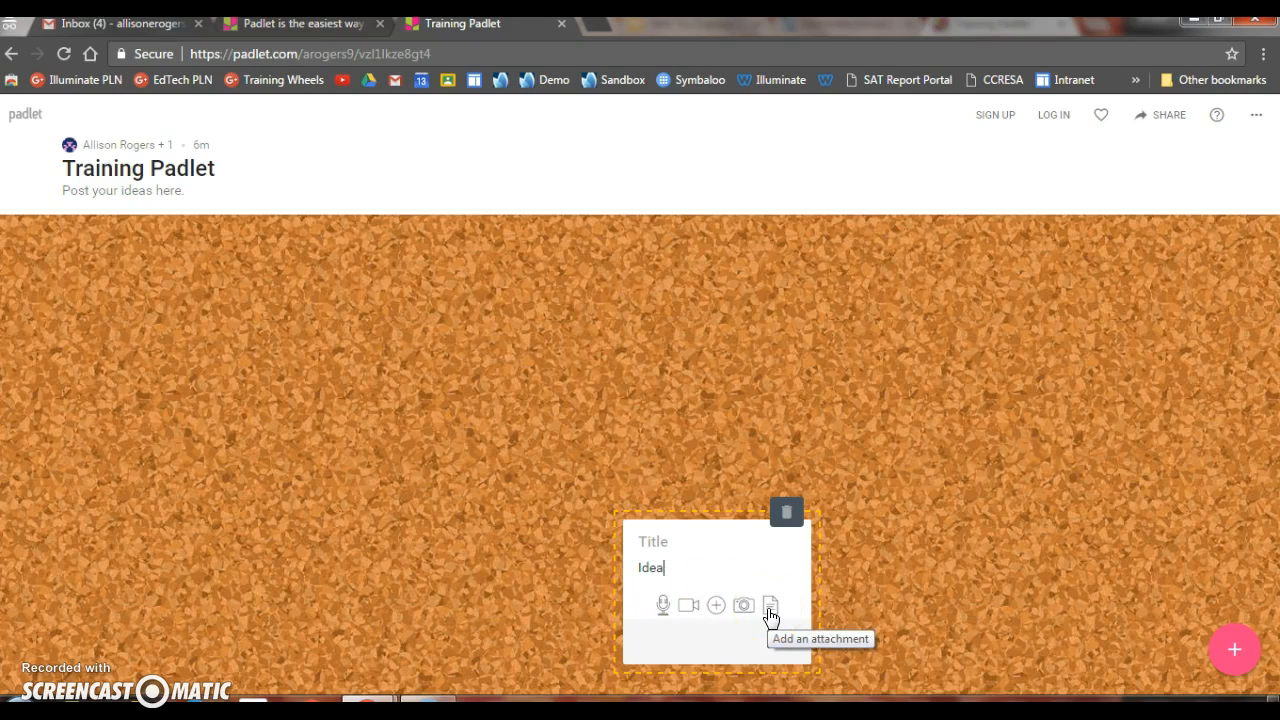
Step: Look at the attachment options and the device file chooser for the Idea post, closing both without attaching anything
{"action": "left_click", "coordinate": [770, 607]}
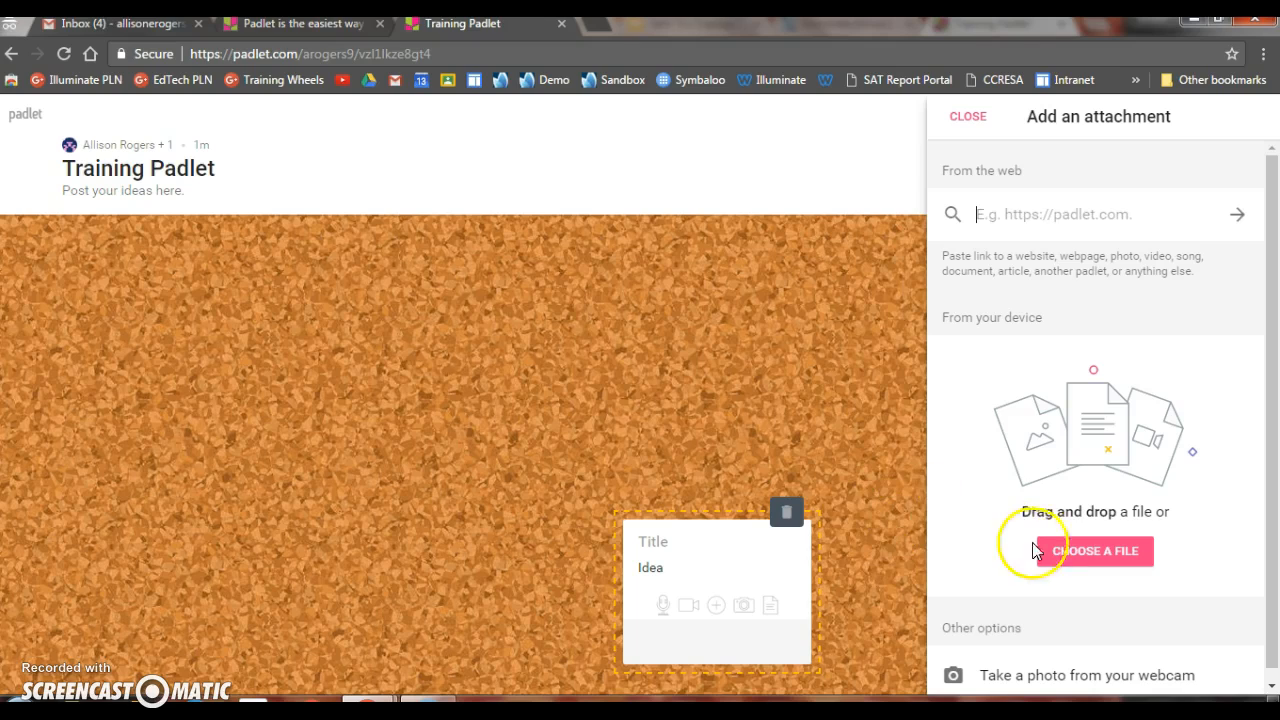
{"action": "left_click", "coordinate": [1068, 552]}
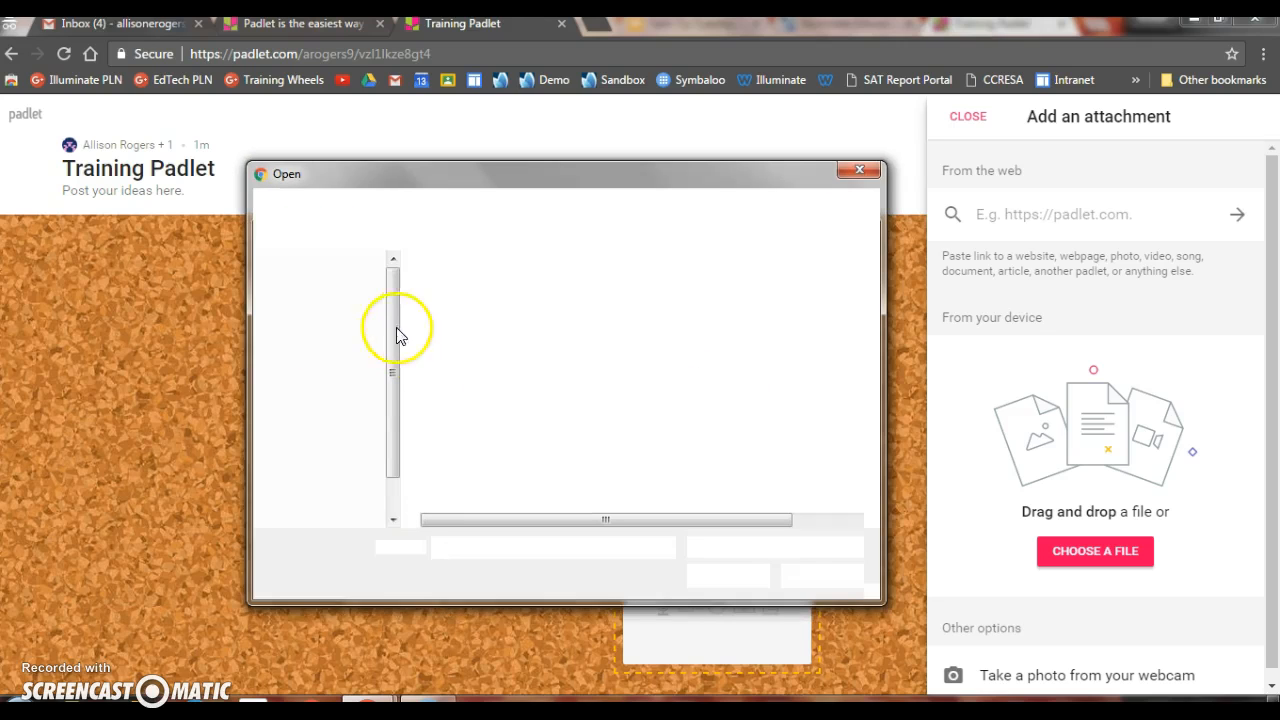
{"action": "left_click", "coordinate": [852, 169]}
{"action": "left_click", "coordinate": [962, 116]}
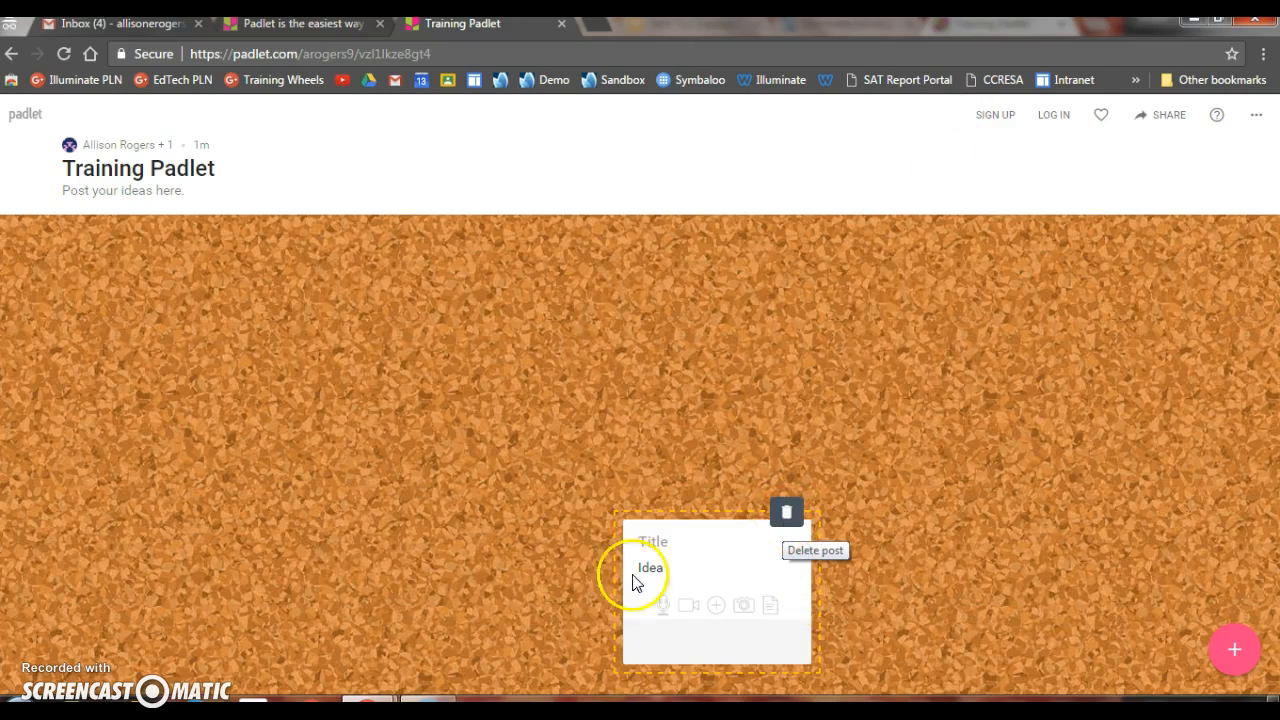
Step: Return to the padlet owner's Chrome window and move the Idea post to the lower-left area of the corkboard
{"action": "left_click", "coordinate": [370, 699]}
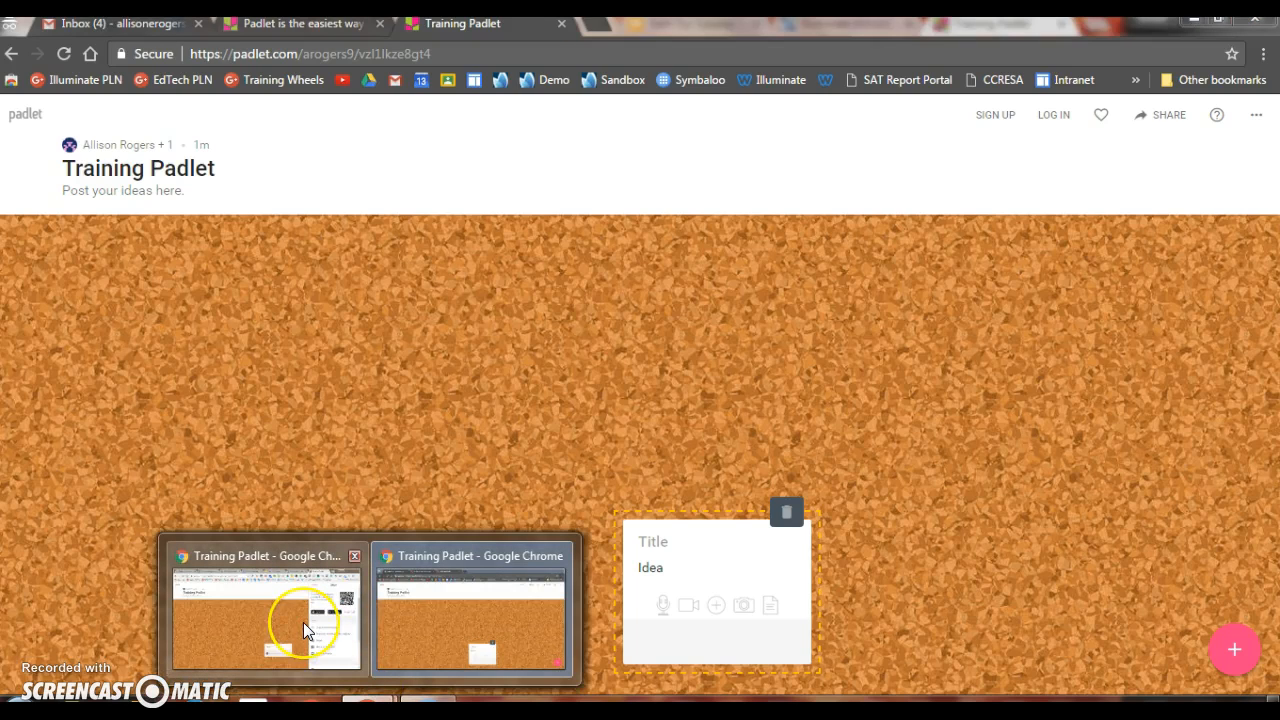
{"action": "left_click", "coordinate": [303, 622]}
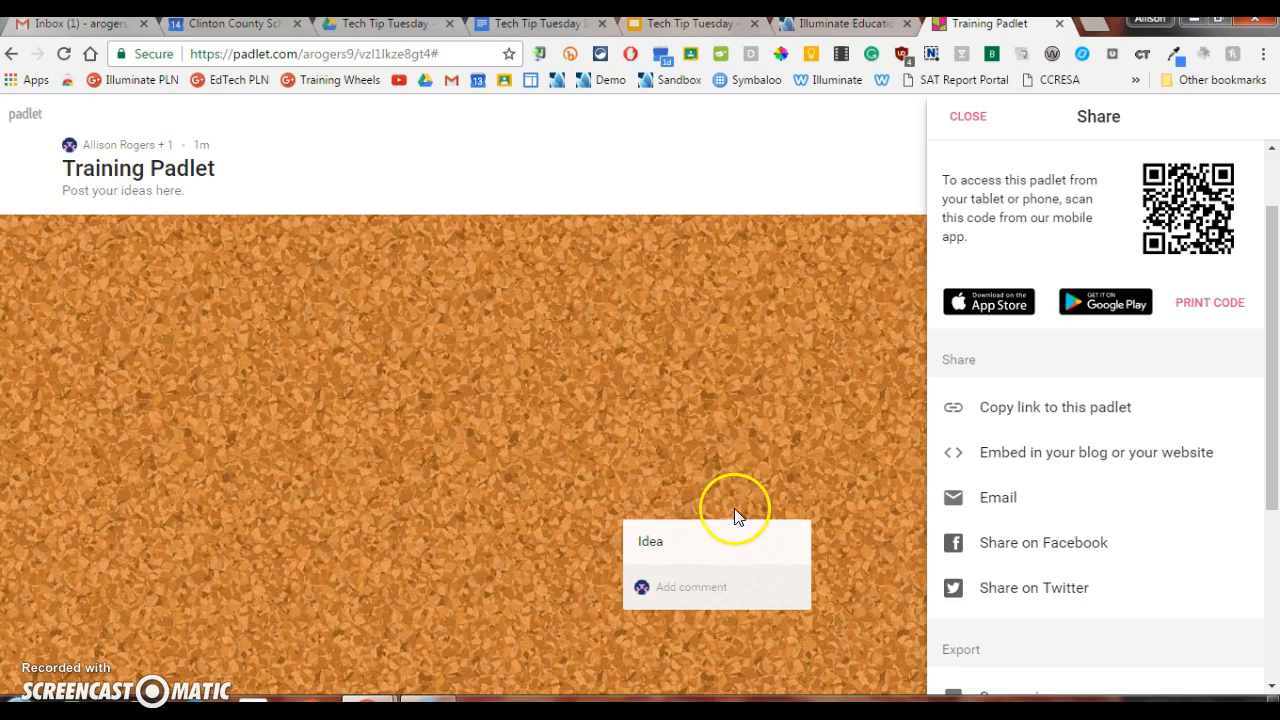
{"action": "mouse_move", "coordinate": [769, 566]}
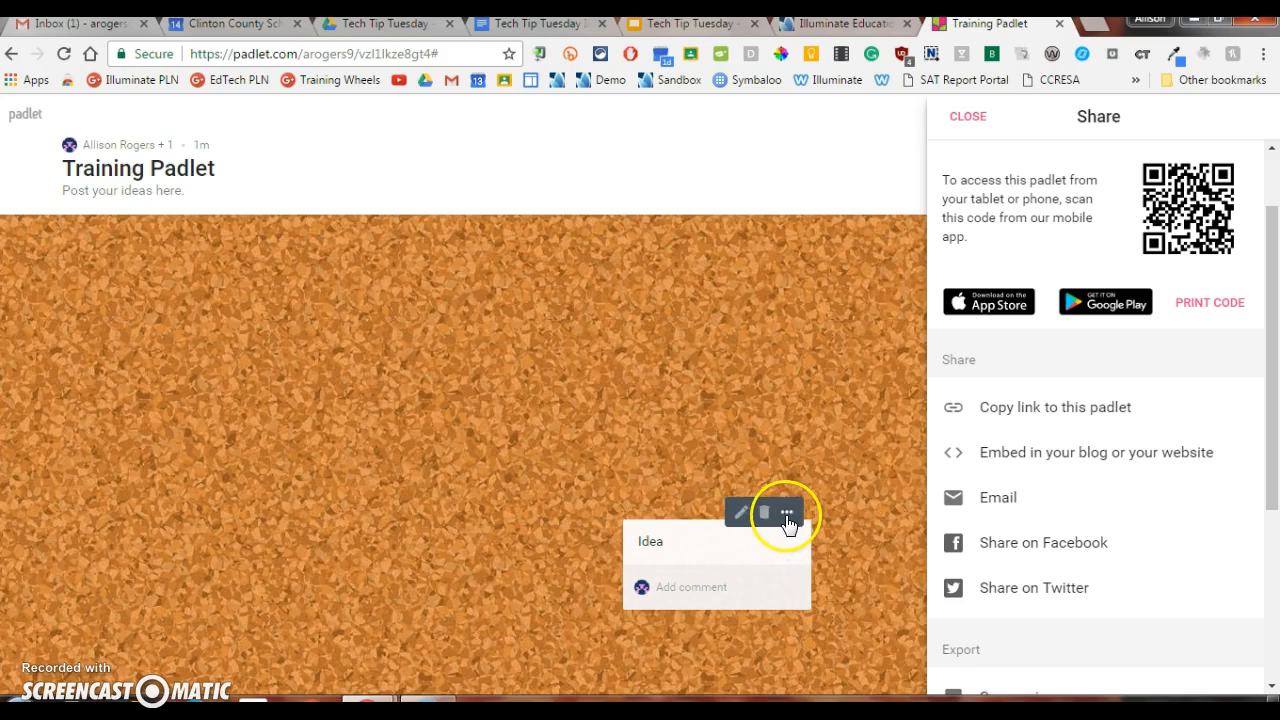
{"action": "left_click_drag", "start_coordinate": [753, 556], "coordinate": [334, 371]}
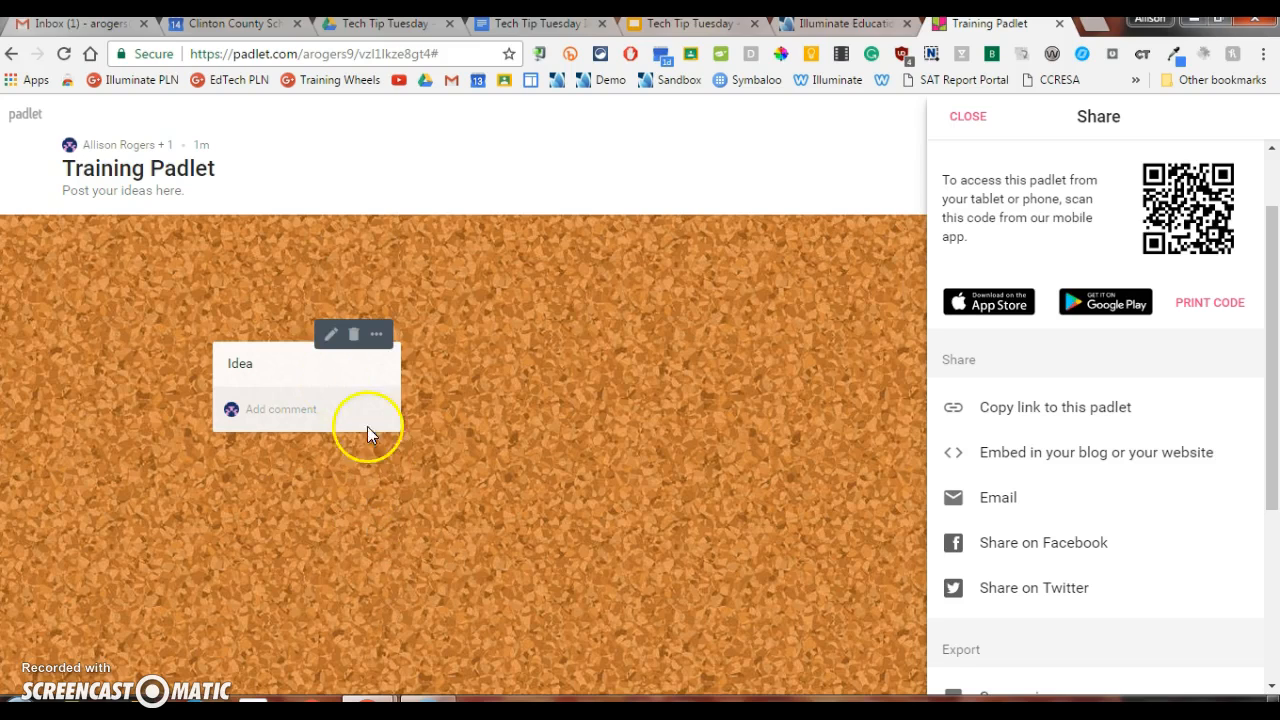
{"action": "left_click_drag", "start_coordinate": [288, 382], "coordinate": [368, 546]}
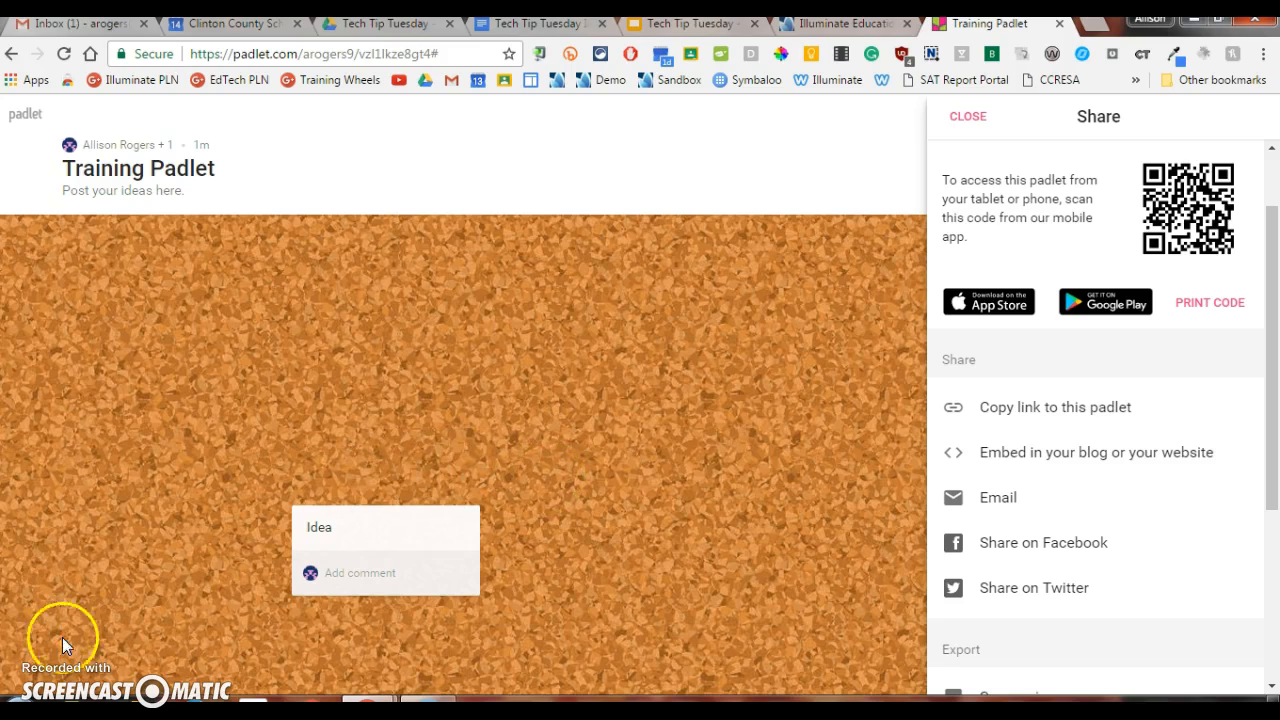
Step: Go to the Padlet dashboard and open the Intro to Forms Padlet from the recently updated padlets
{"action": "left_click", "coordinate": [16, 118]}
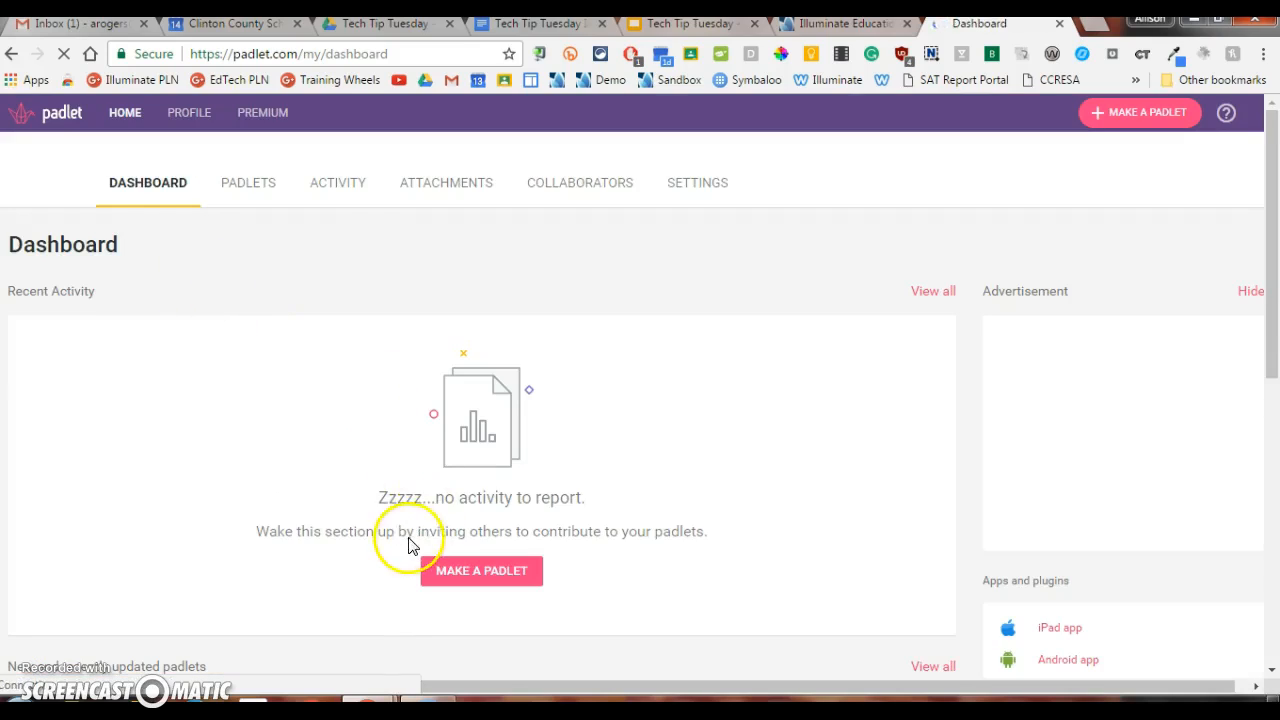
{"action": "scroll", "coordinate": [378, 557], "scroll_direction": "down", "scroll_amount": 2}
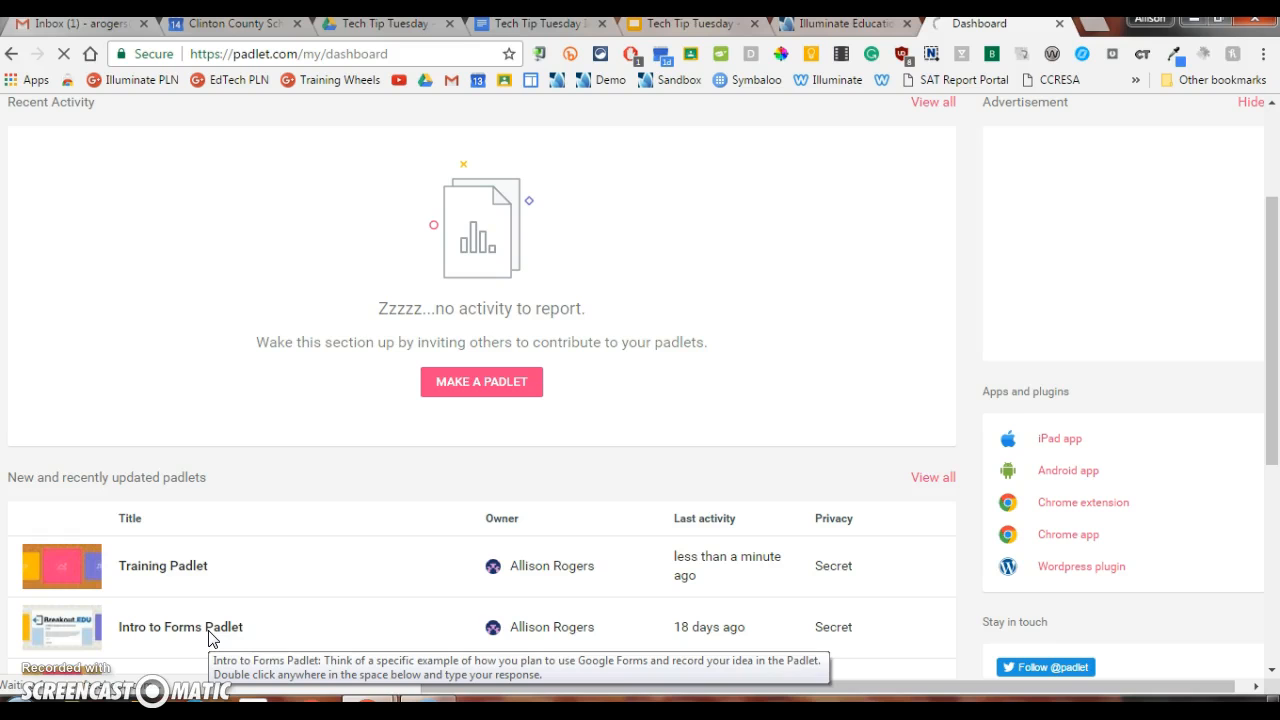
{"action": "left_click", "coordinate": [208, 628]}
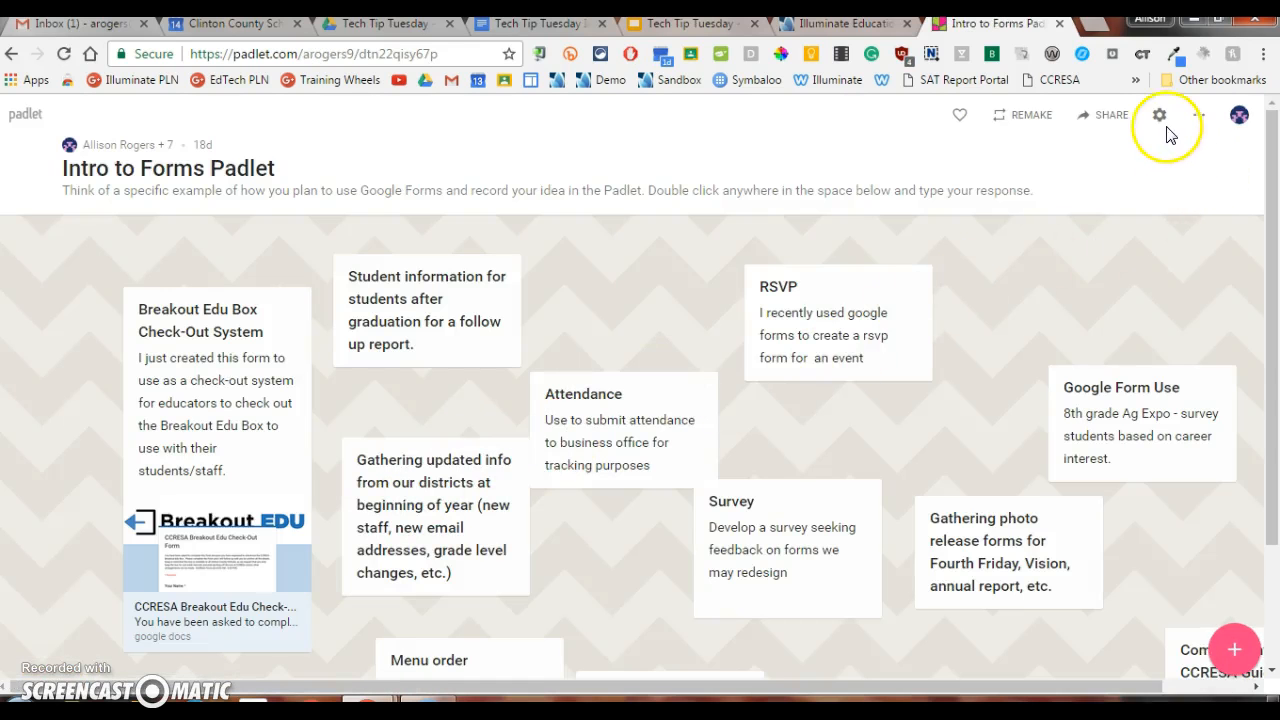
Step: Show the additional actions for the Intro to Forms Padlet and locate Clear all posts
{"action": "left_click", "coordinate": [1200, 122]}
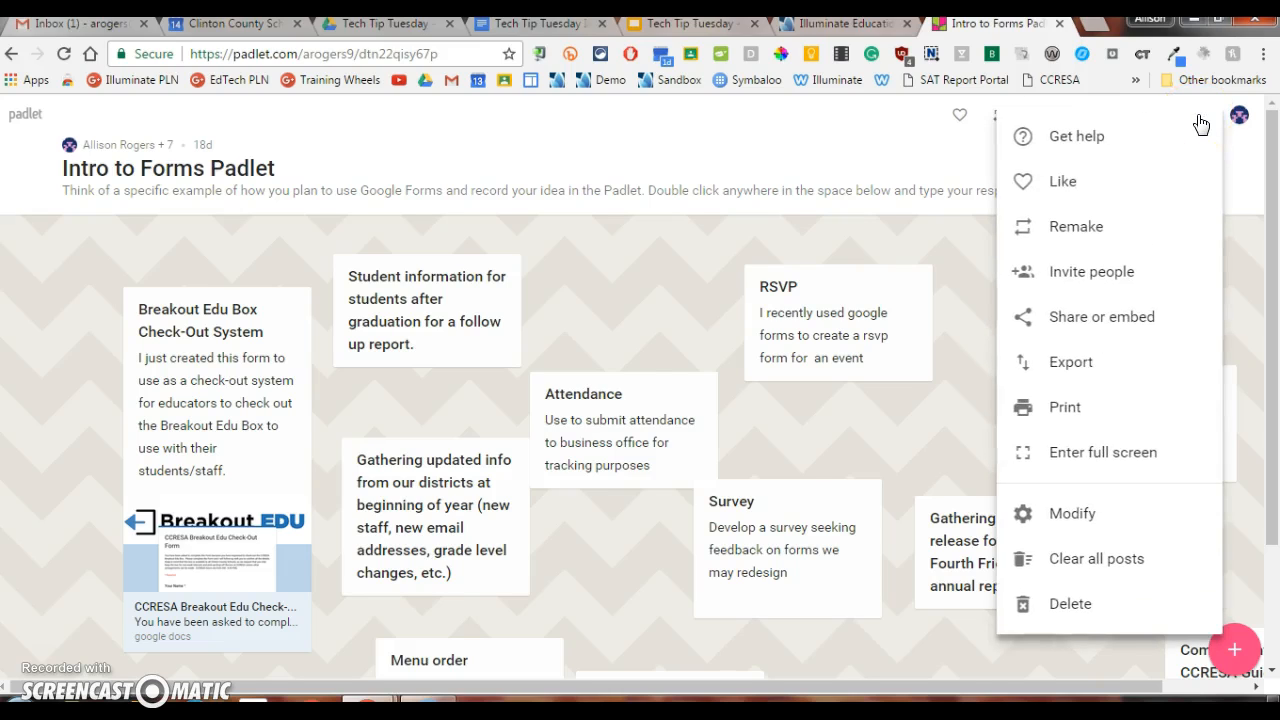
{"action": "left_click", "coordinate": [1100, 572]}
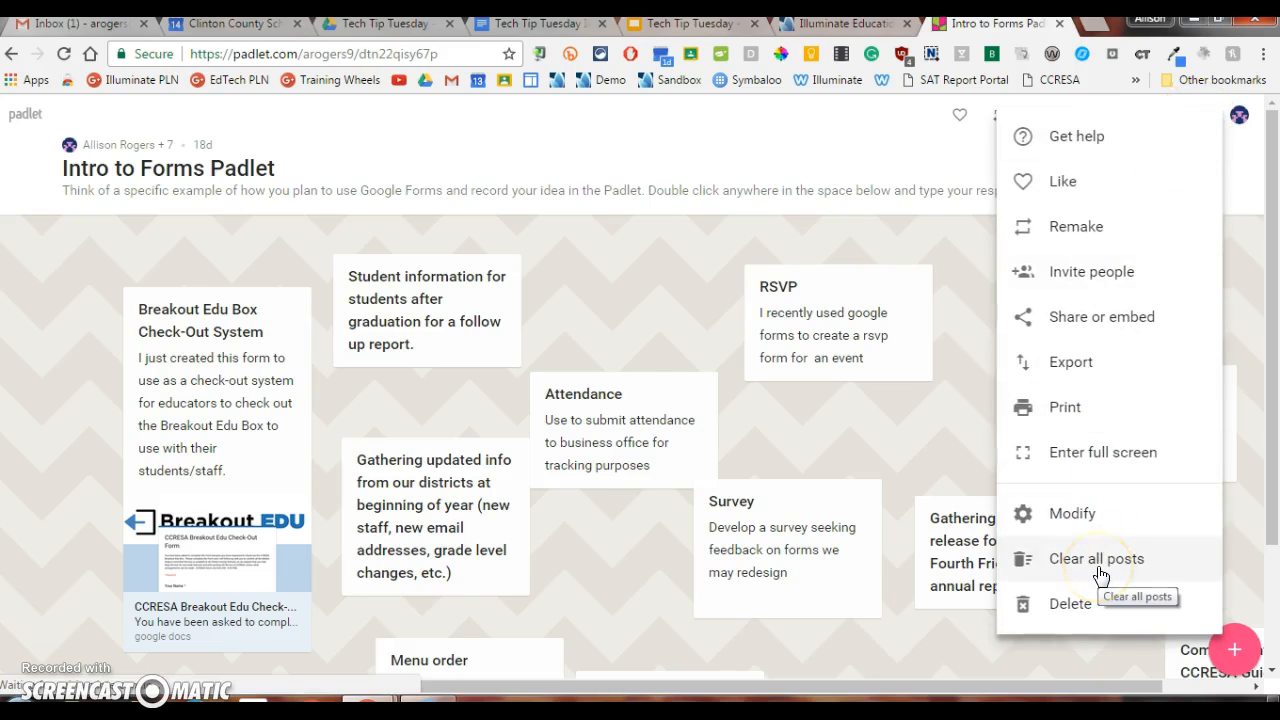